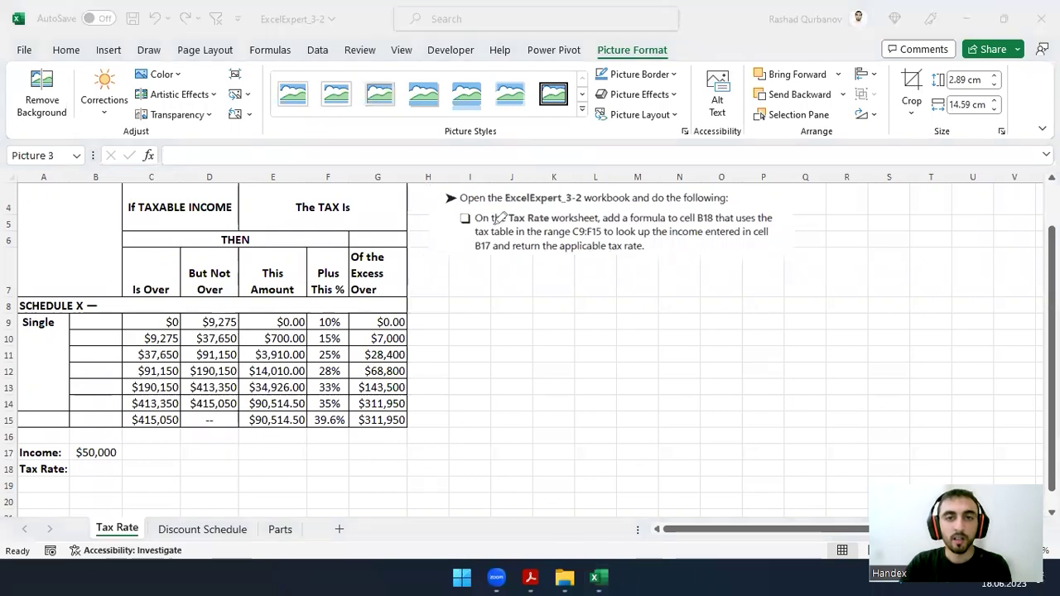
- Select several ranges across the Tax Rate sheet to survey its layout
left_click_drag(509, 209, 554, 218)
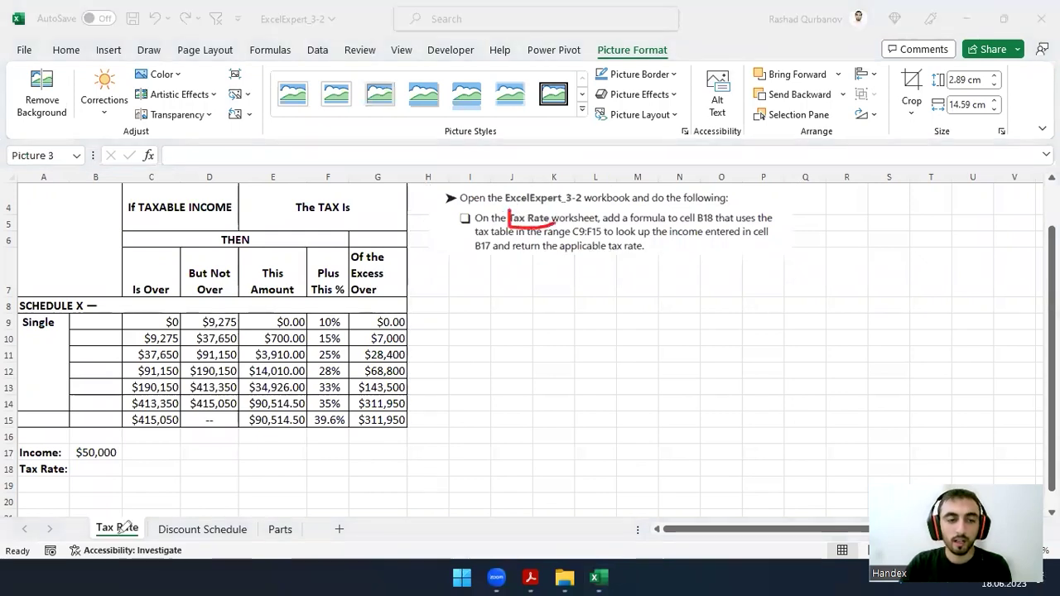
left_click_drag(130, 513, 108, 551)
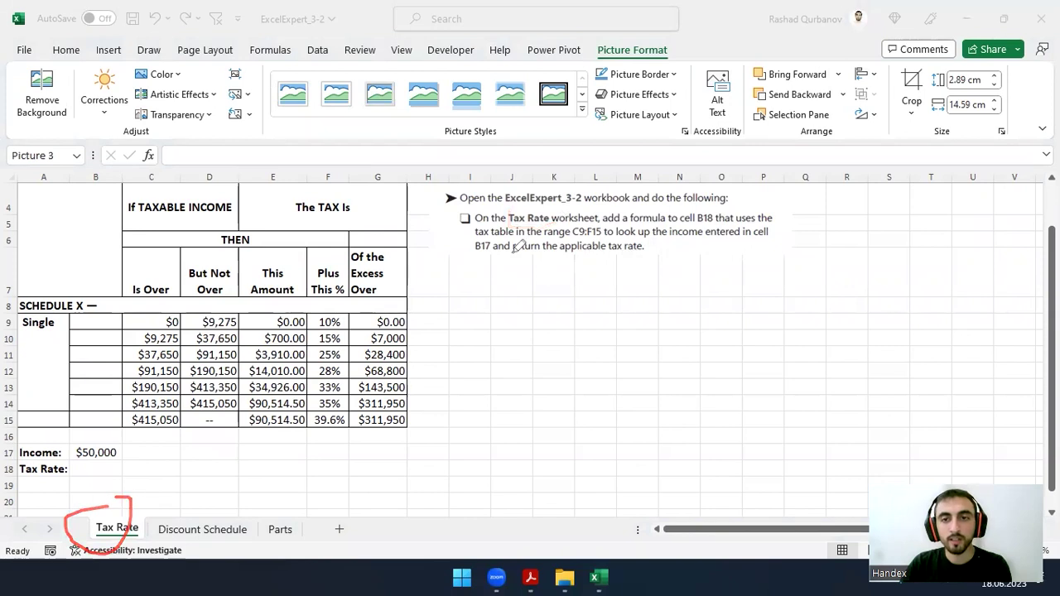
left_click_drag(88, 466, 116, 457)
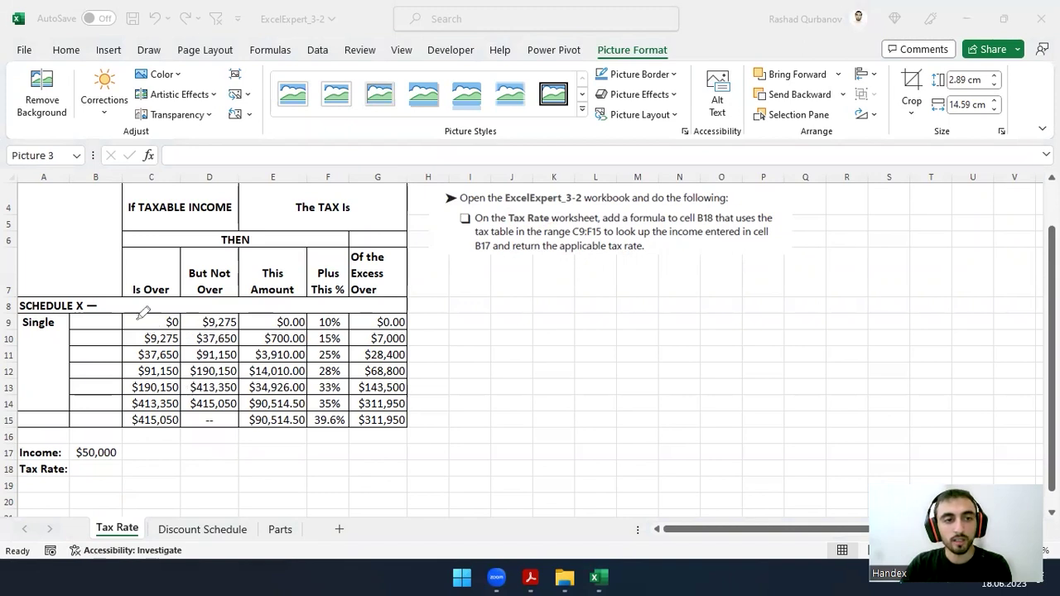
mouse_move(128, 334)
left_mouse_down()
mouse_move(130, 406)
mouse_move(404, 349)
left_mouse_up()
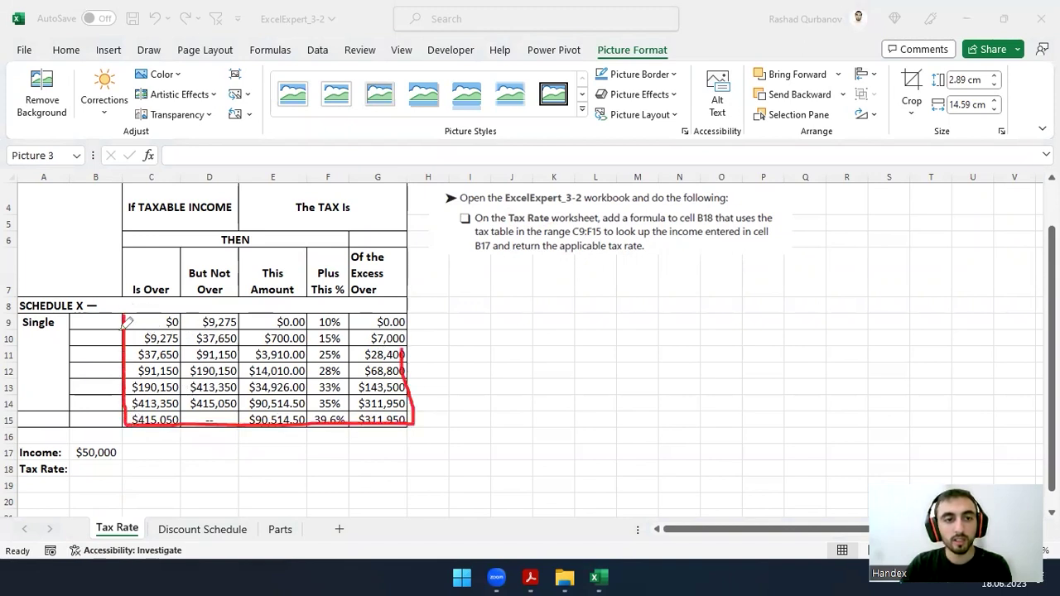
mouse_move(125, 314)
left_mouse_down()
mouse_move(282, 320)
mouse_move(137, 316)
left_mouse_up()
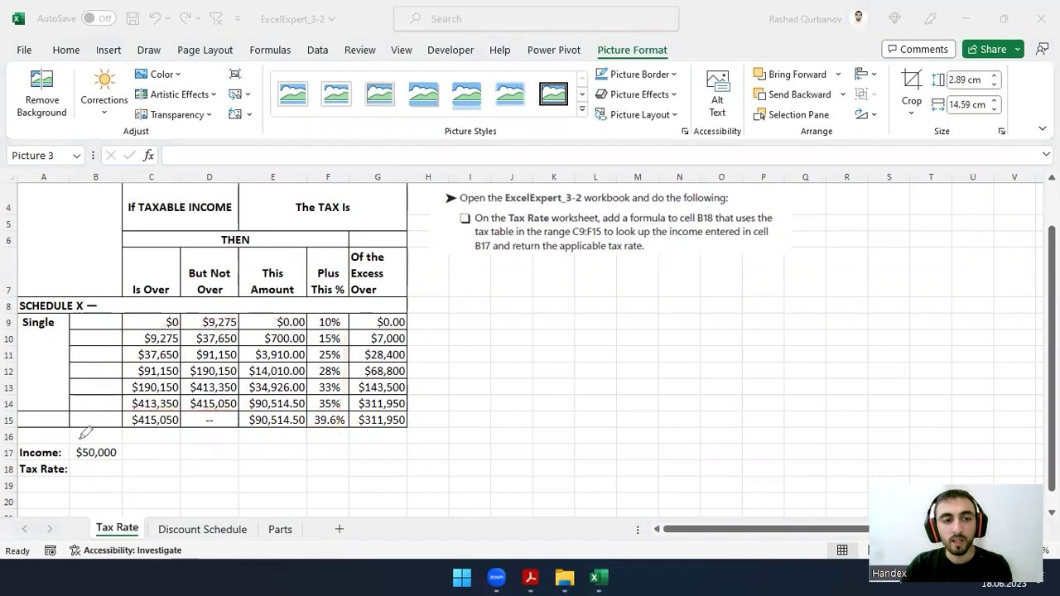
left_click_drag(95, 440, 83, 431)
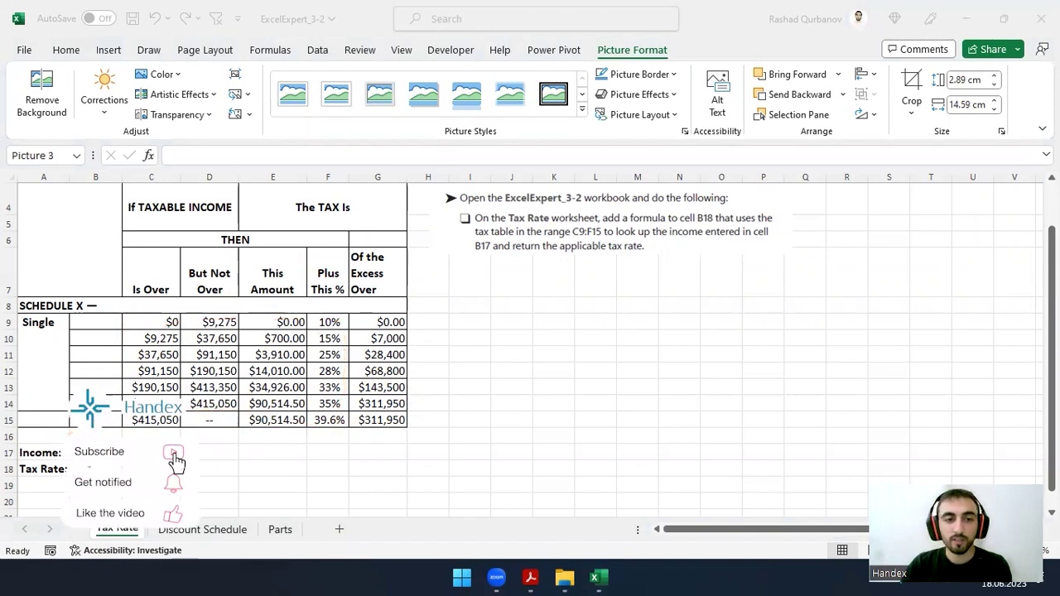
left_click_drag(320, 313, 329, 443)
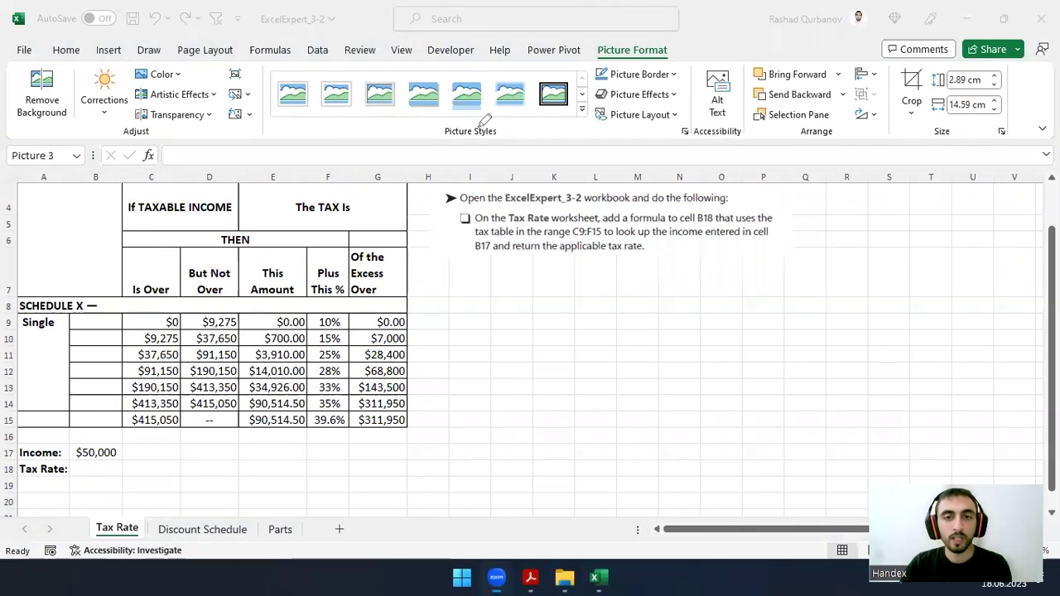
- Point out the B17 income, the Schedule X table, its Is Over values C9:C15 and the 10% rate
left_click(89, 455)
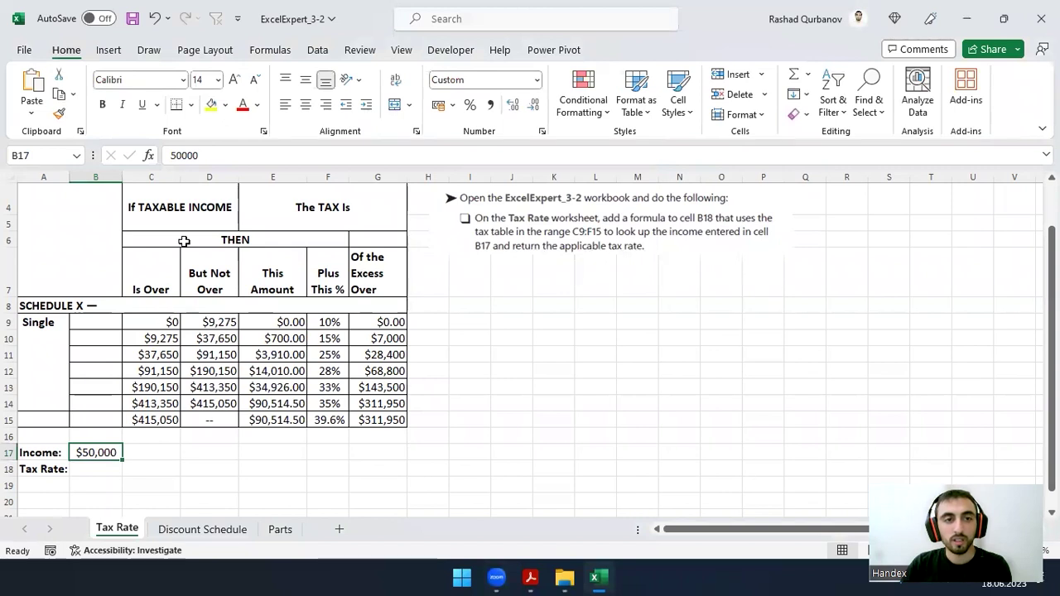
left_click(186, 205)
left_click(161, 313)
left_click_drag(162, 328, 158, 373)
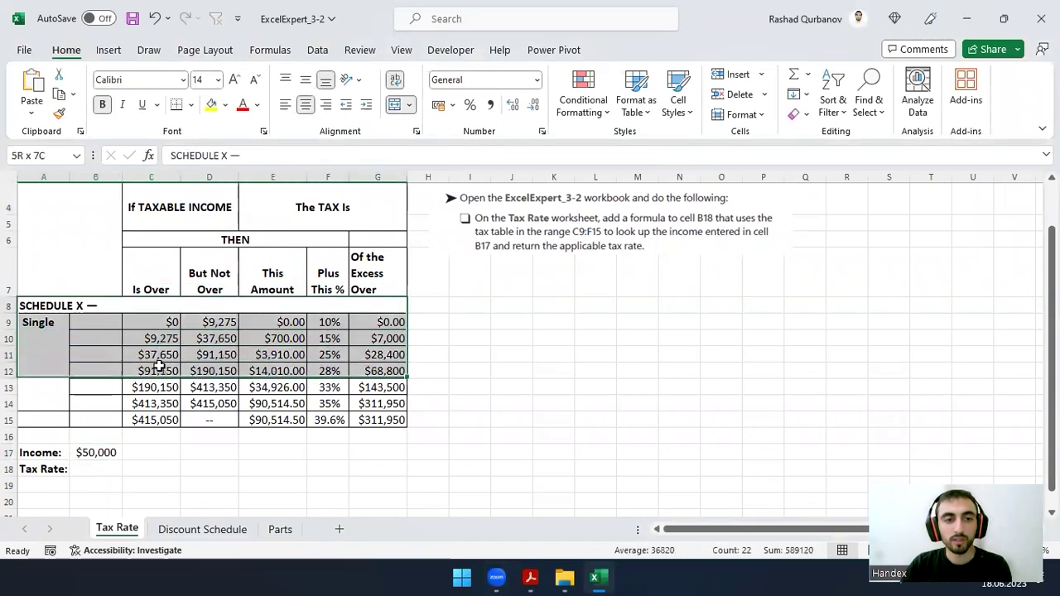
left_click_drag(163, 325, 157, 417)
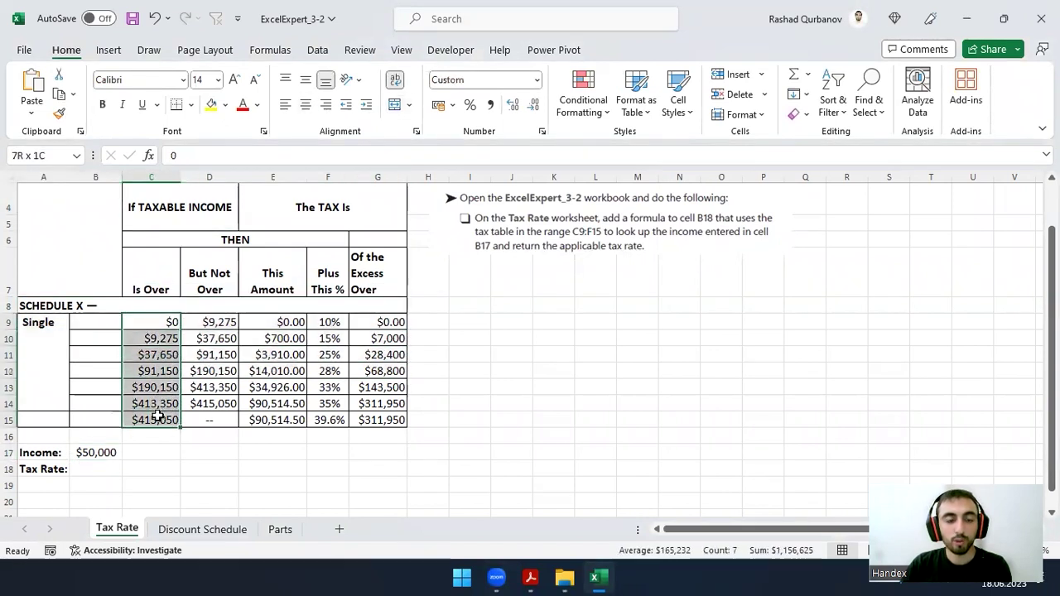
left_click(328, 321)
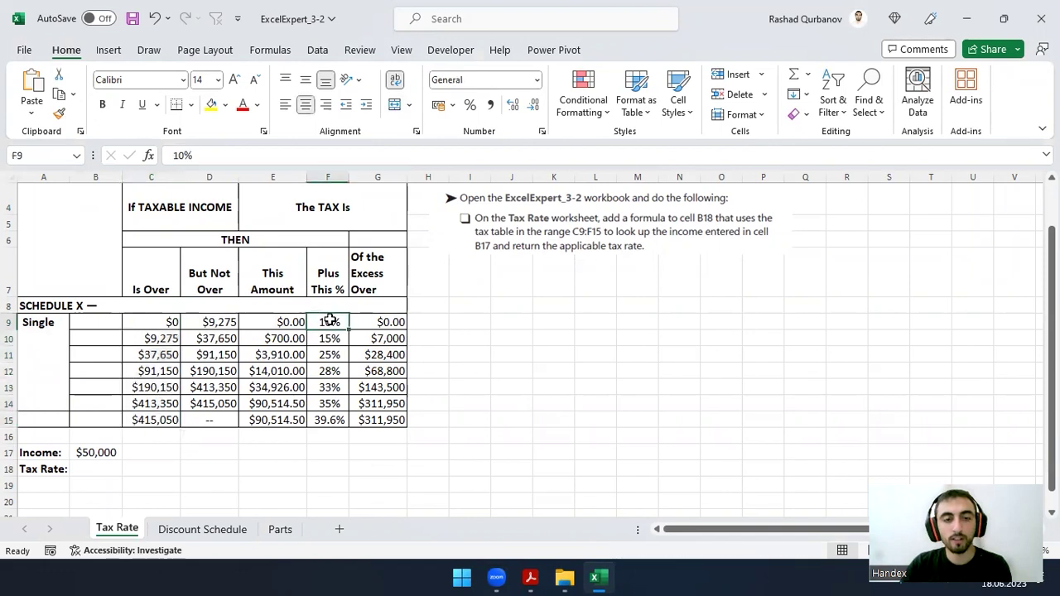
- Enter =VLOOKUP(B17,C9:F15,4,0) in B18
left_click(84, 470)
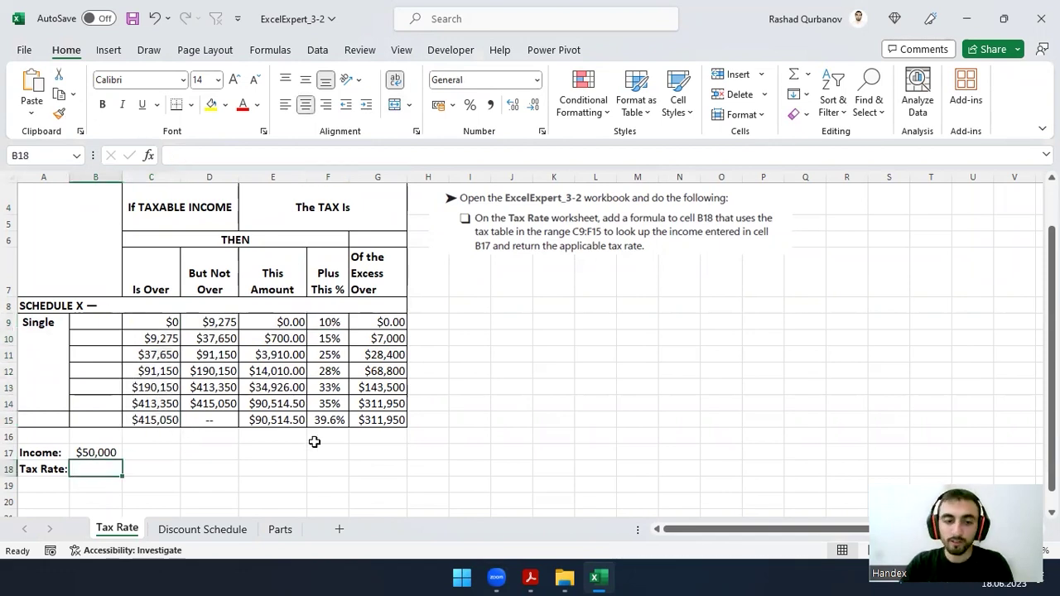
type("=vl")
key("Tab")
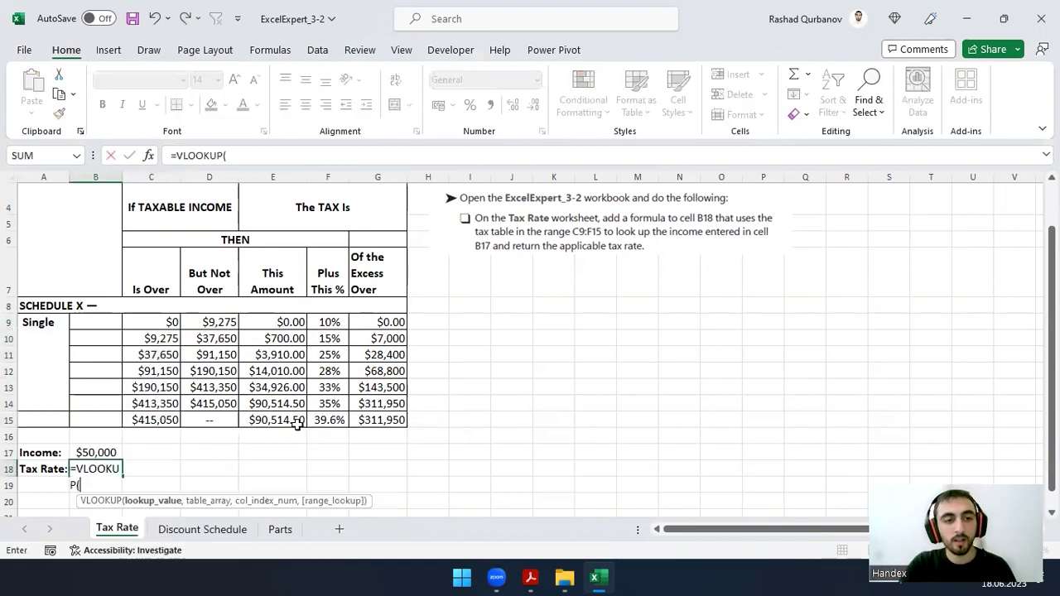
left_click(97, 448)
type(",")
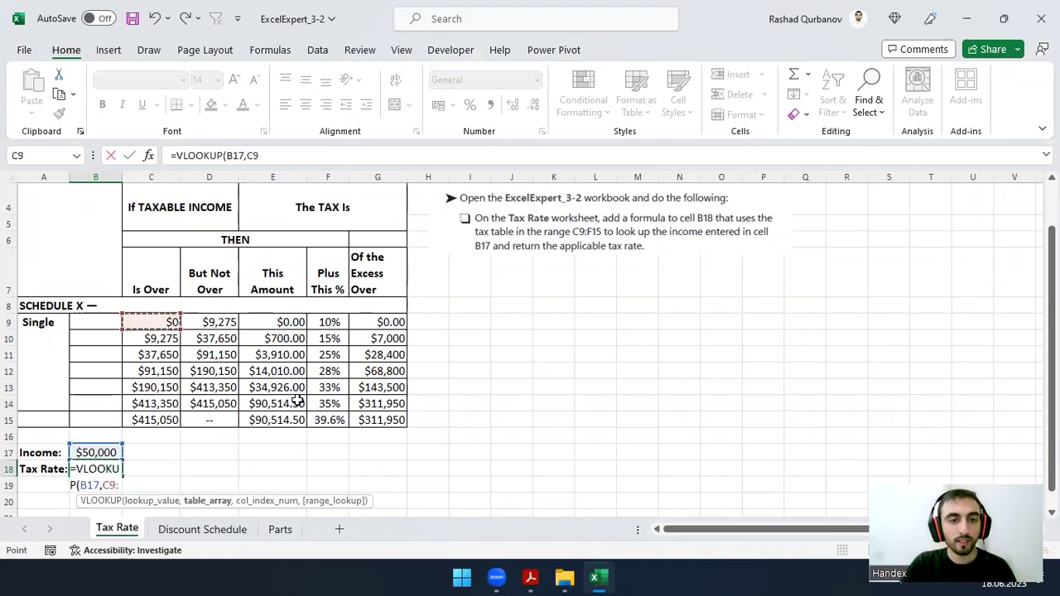
left_click_drag(166, 321, 325, 420)
type(",4,")
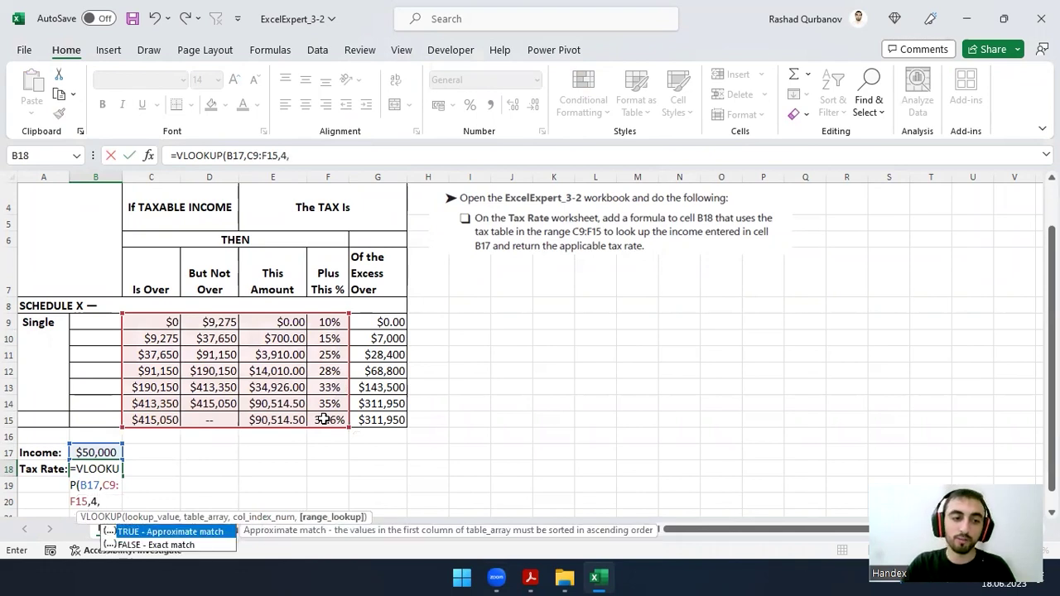
key("Return")
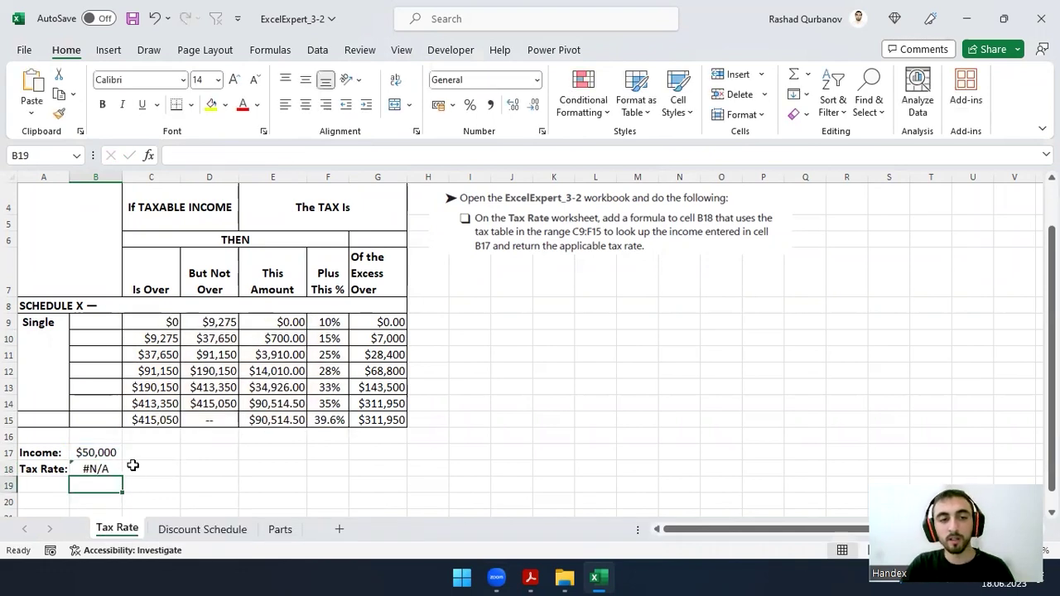
left_click(100, 469)
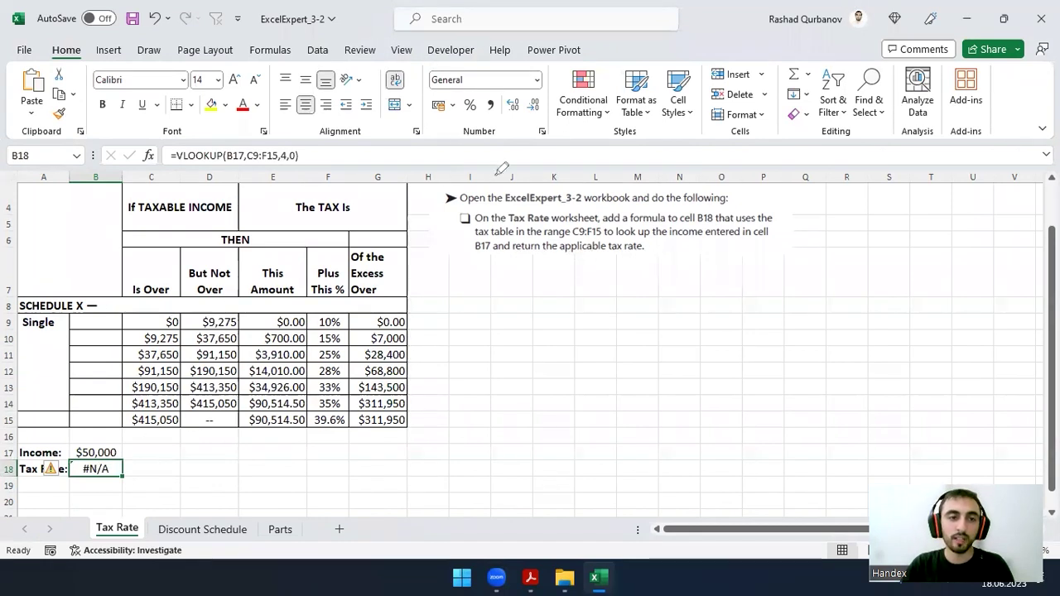
left_click_drag(93, 454, 124, 476)
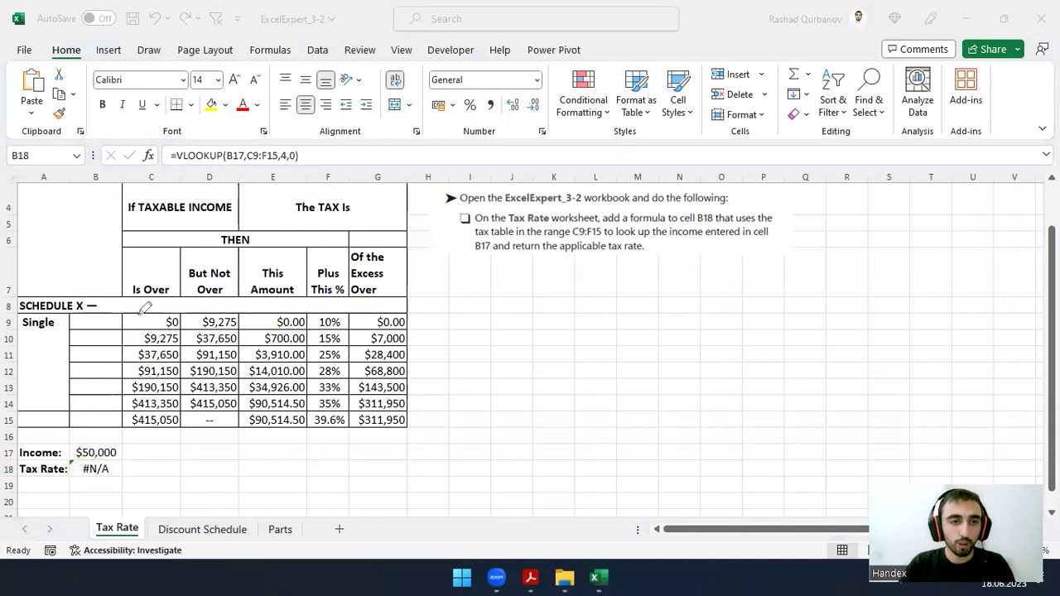
left_click_drag(141, 317, 153, 310)
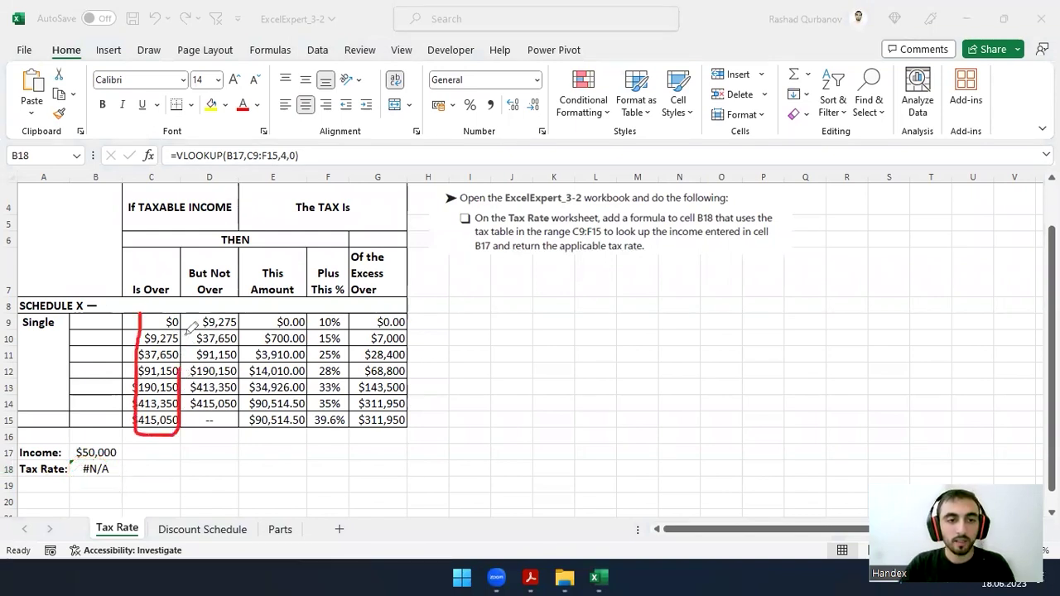
left_click_drag(101, 430, 114, 437)
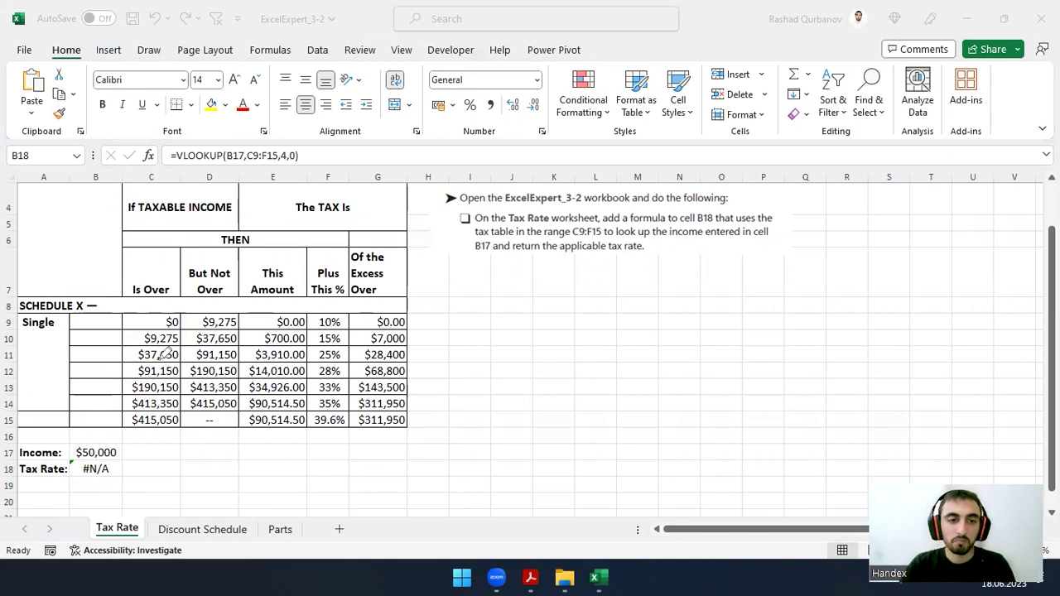
mouse_move(169, 348)
left_mouse_down()
mouse_move(216, 370)
mouse_move(234, 356)
left_mouse_up()
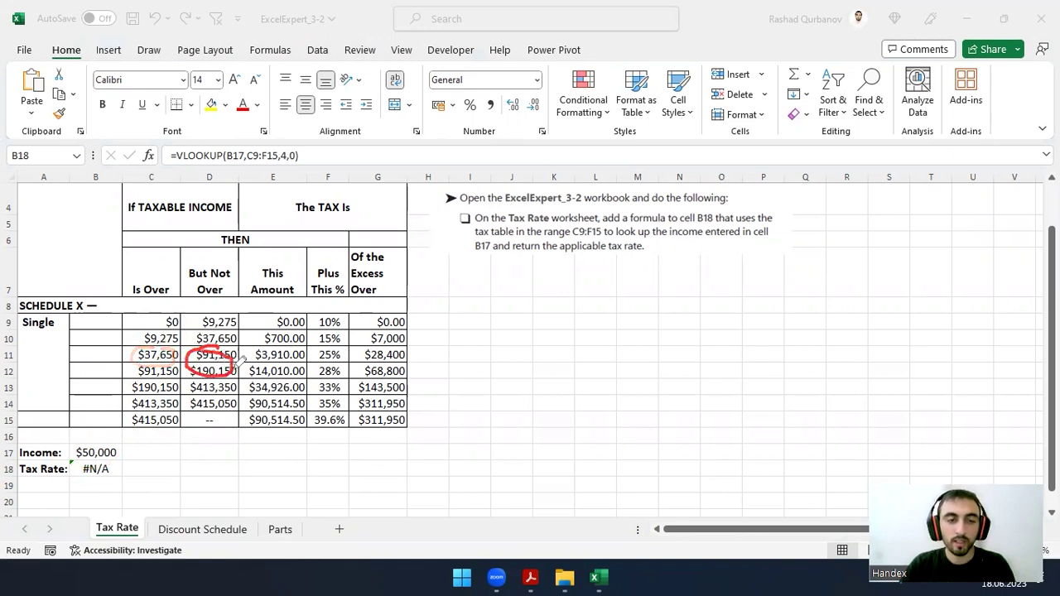
left_click_drag(336, 334, 314, 338)
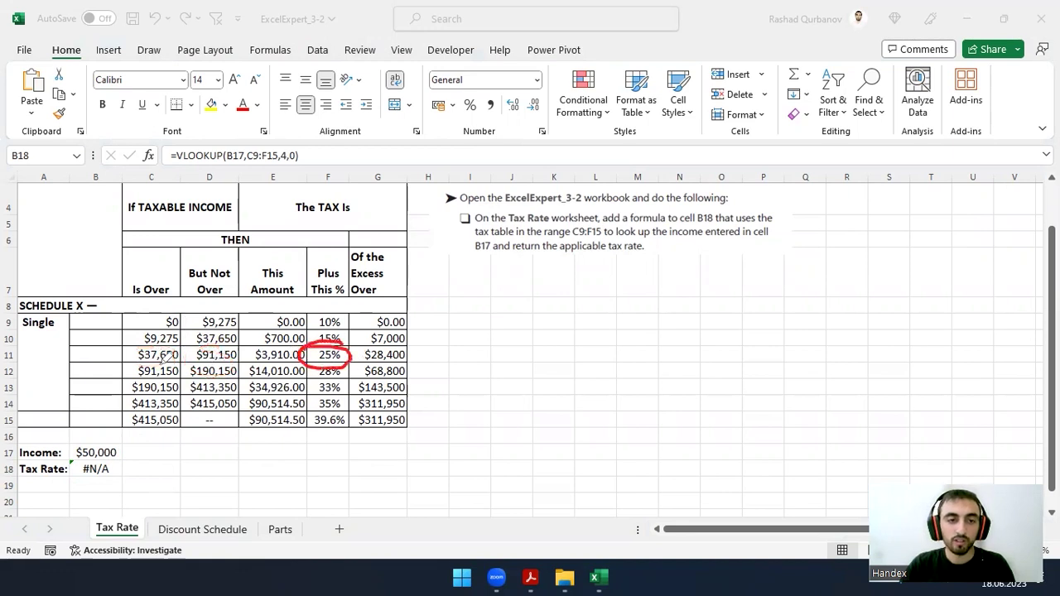
mouse_move(136, 366)
left_mouse_down()
mouse_move(121, 351)
mouse_move(179, 373)
left_mouse_up()
left_click_drag(158, 315, 197, 313)
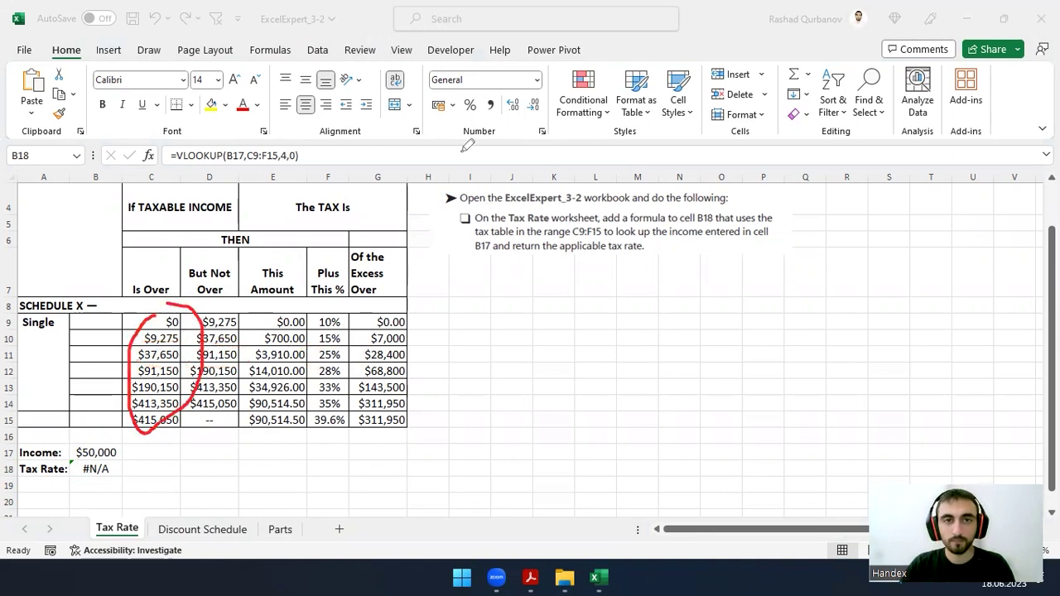
left_click(97, 468)
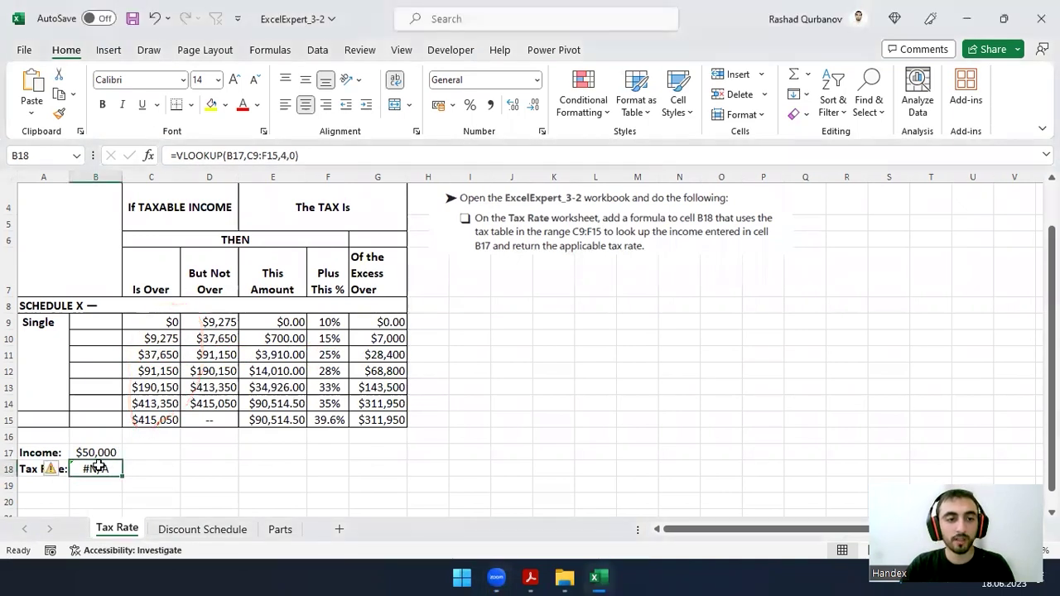
- Change B18's last VLOOKUP argument from 0 to 1 so the $50,000 income returns 25%
double_click(97, 467)
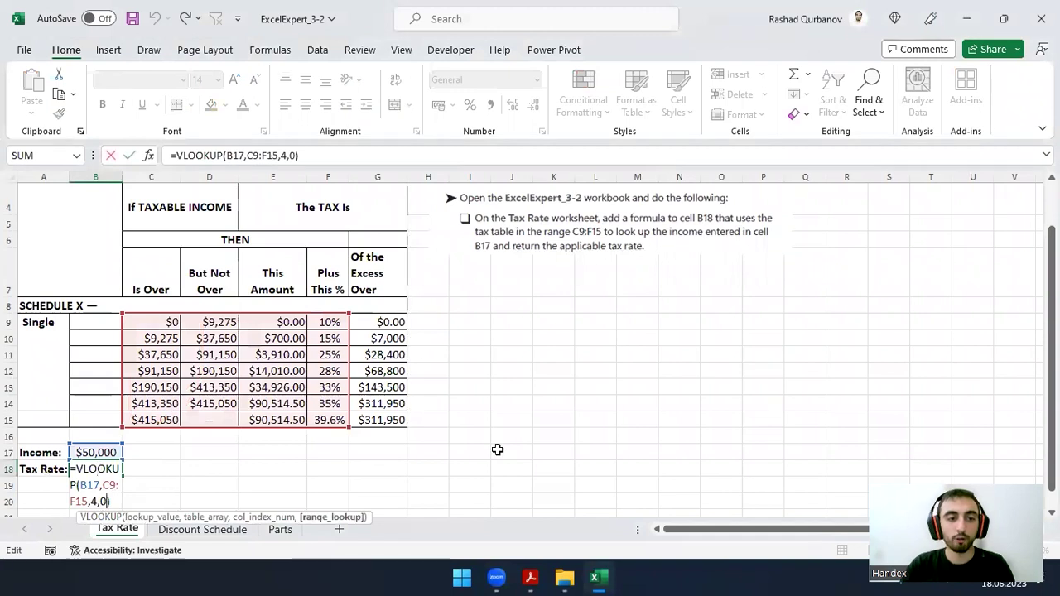
key("BackSpace")
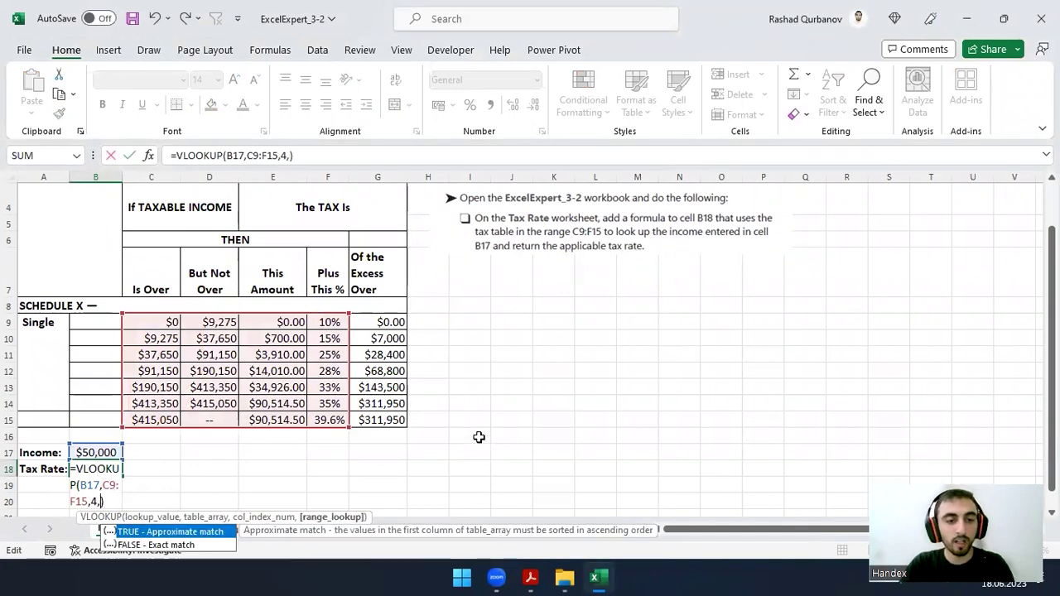
left_click(172, 545)
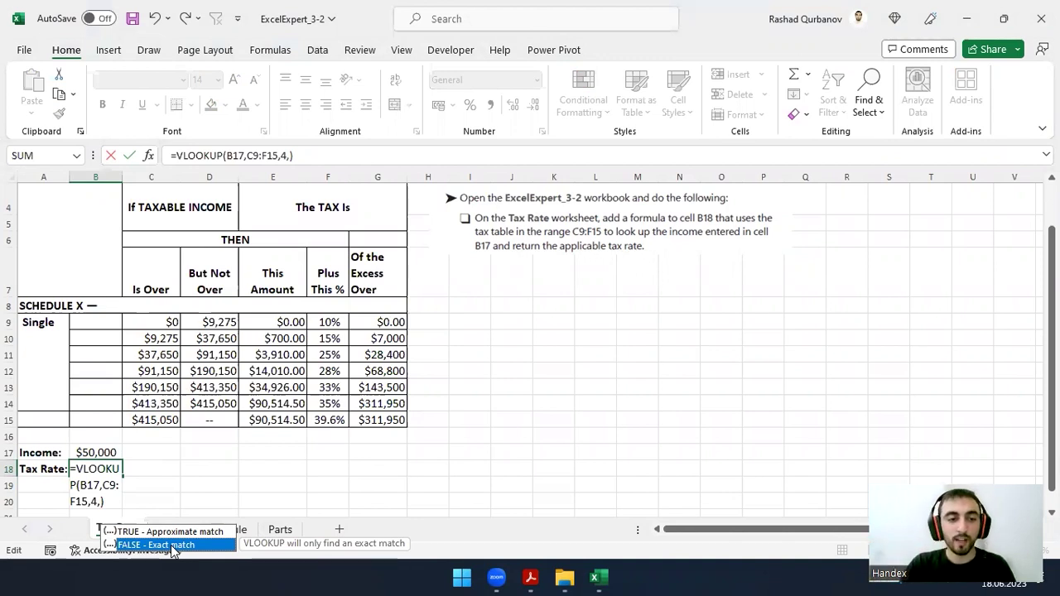
type("1")
key("Return")
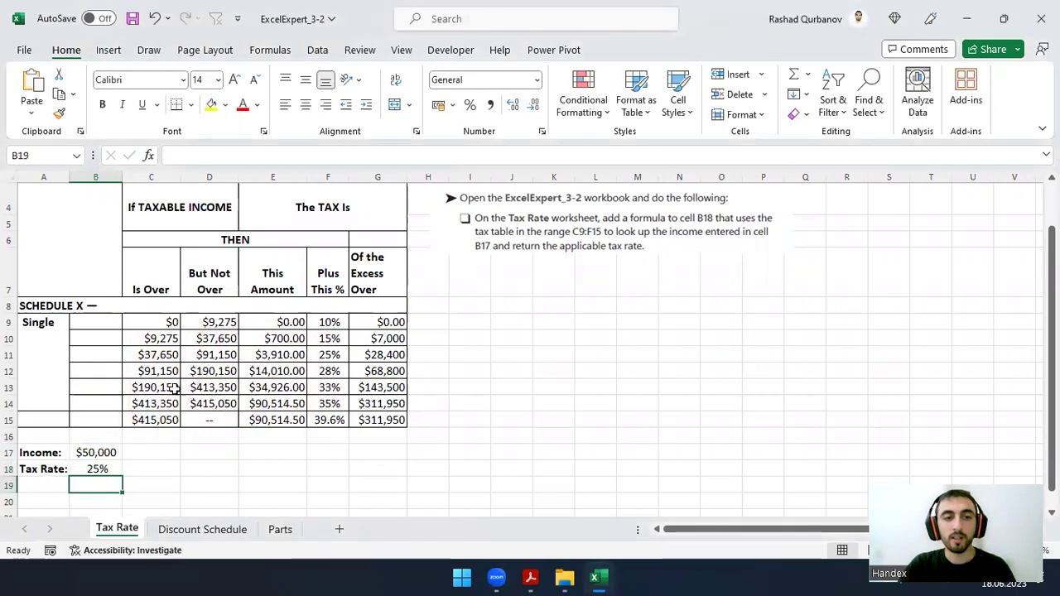
left_click_drag(165, 323, 160, 411)
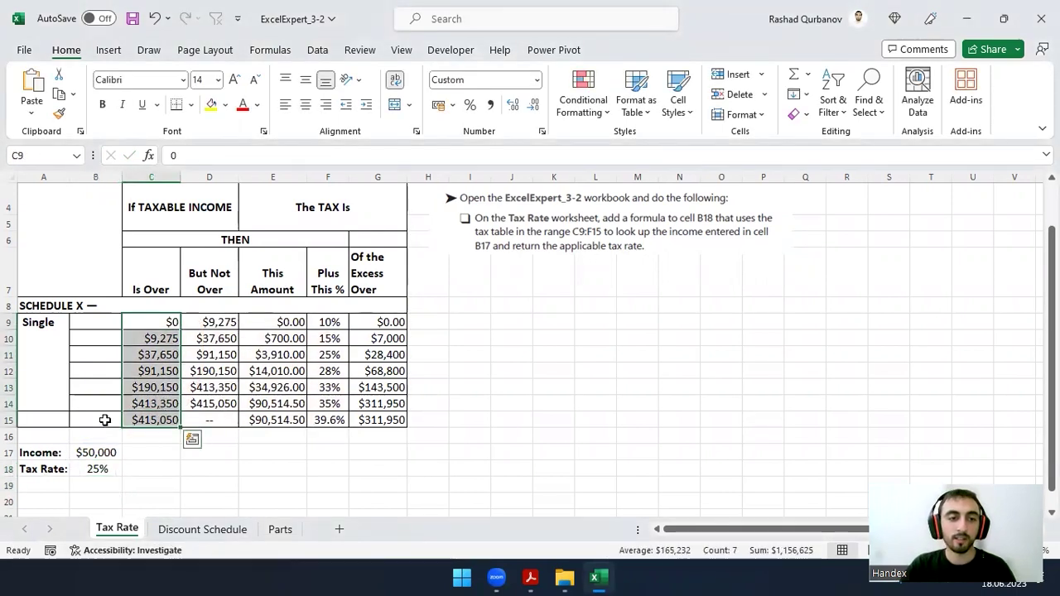
- Check the B17 income, the C9:C15 thresholds and B18's VLOOKUP, then go to the Discount Schedule sheet
left_click(90, 450)
left_click_drag(163, 321, 161, 355)
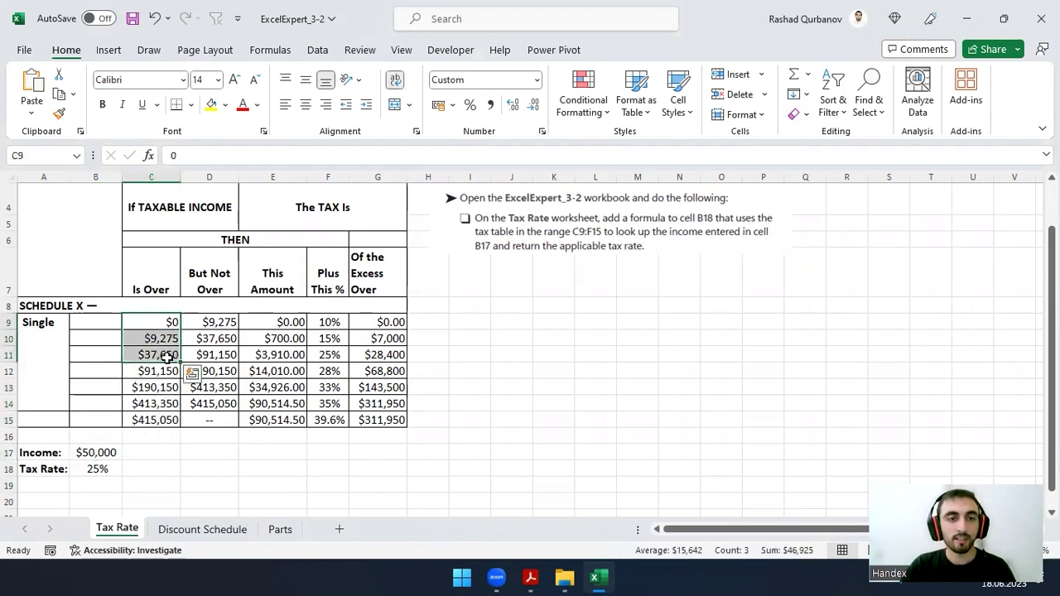
left_click(148, 357)
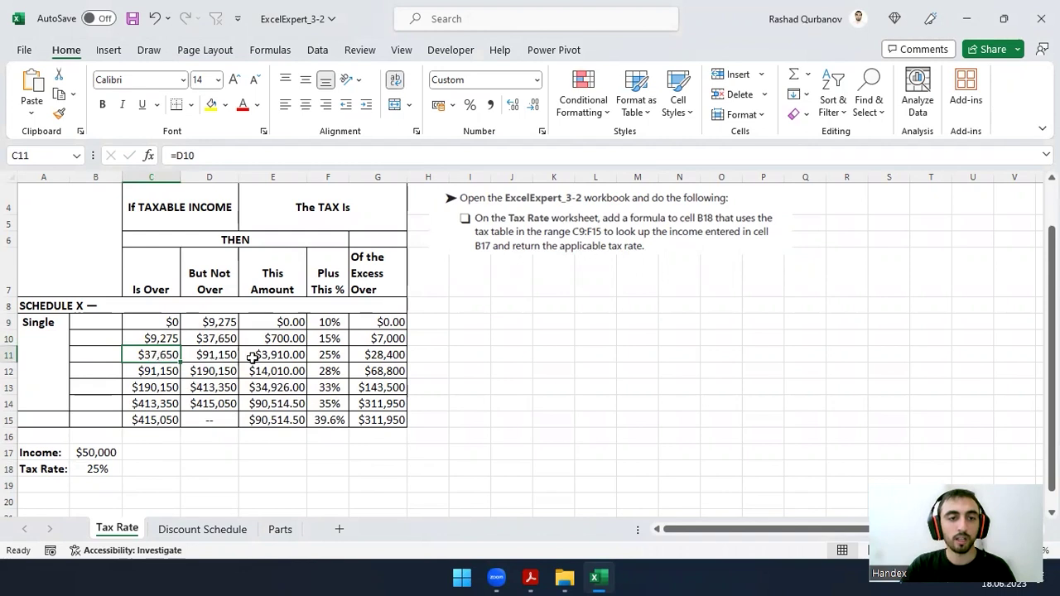
left_click(323, 354)
left_click(96, 470)
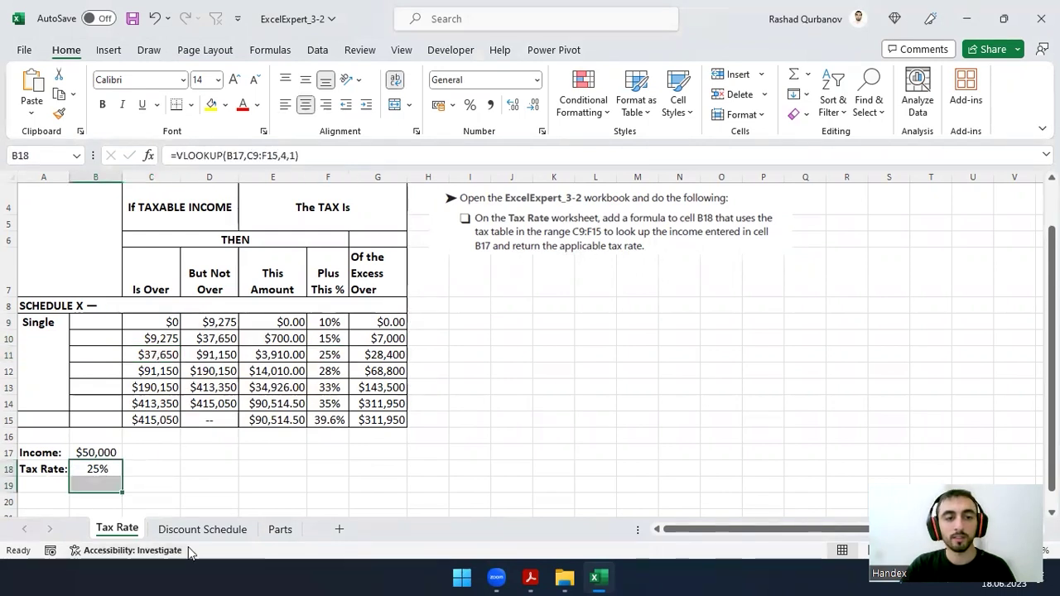
left_click(104, 469)
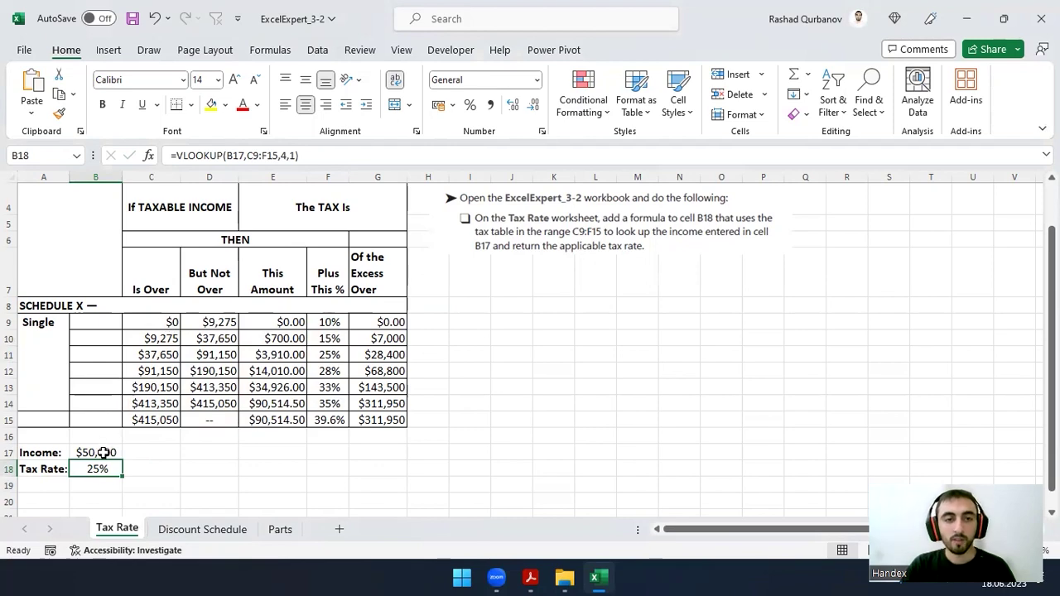
left_click(306, 155)
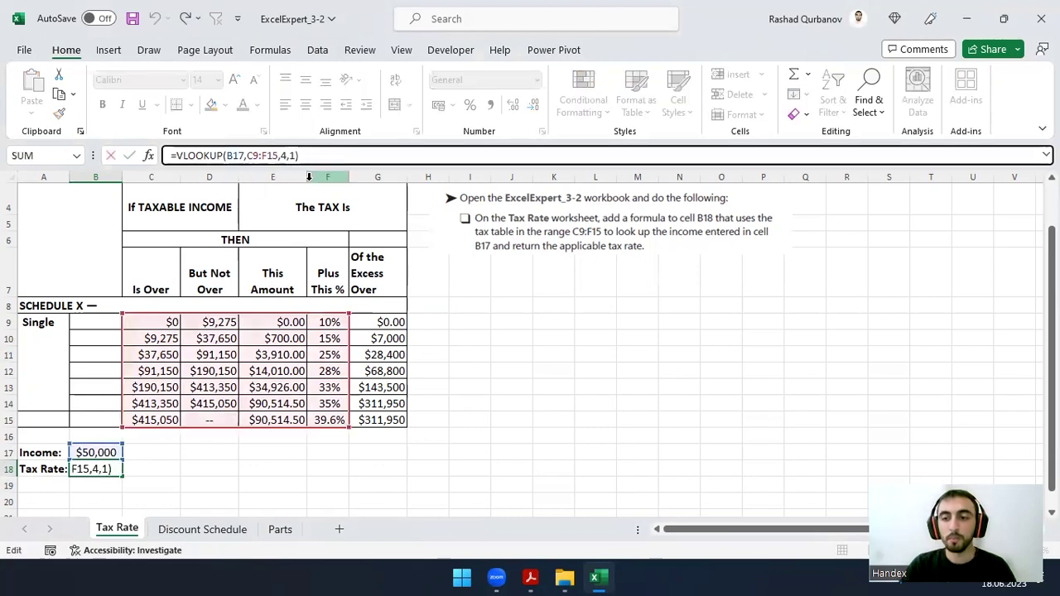
left_click(178, 534)
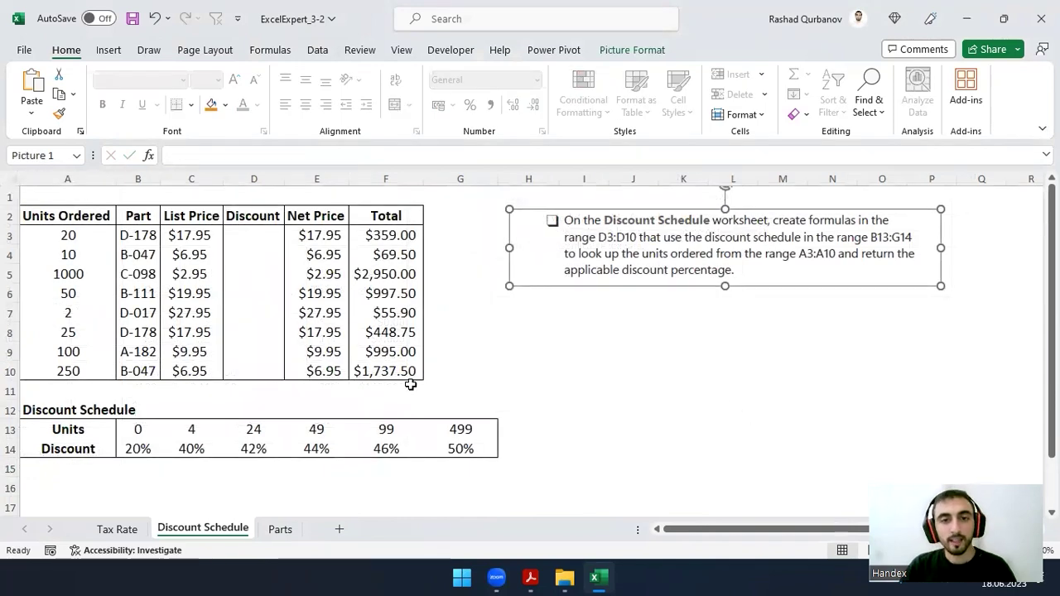
- Nudge Picture 1 slightly up and left, then select the empty Discount cells D3:D10
left_click_drag(712, 248, 686, 236)
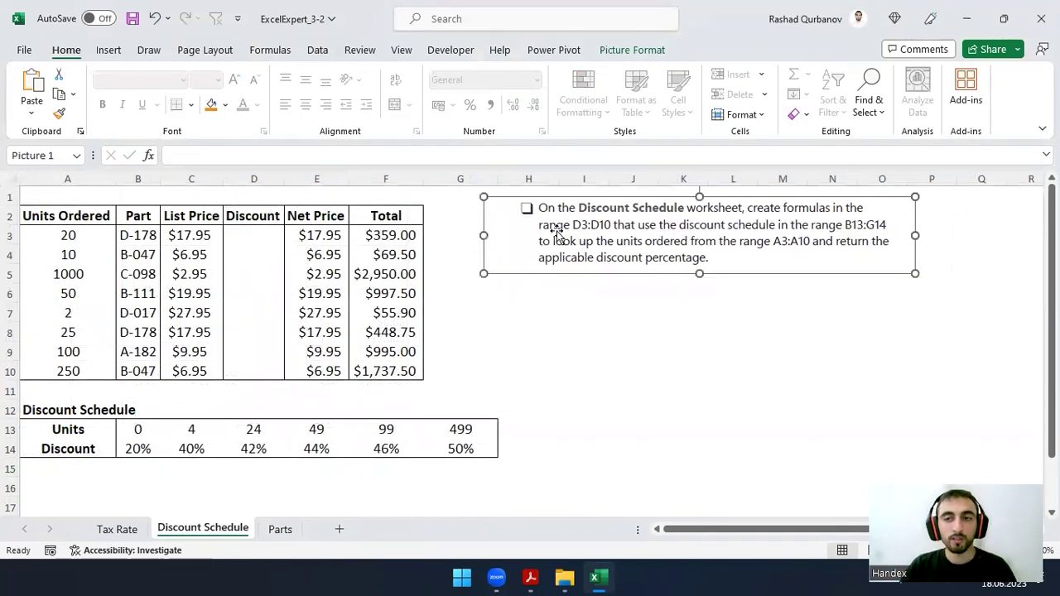
left_click(251, 235)
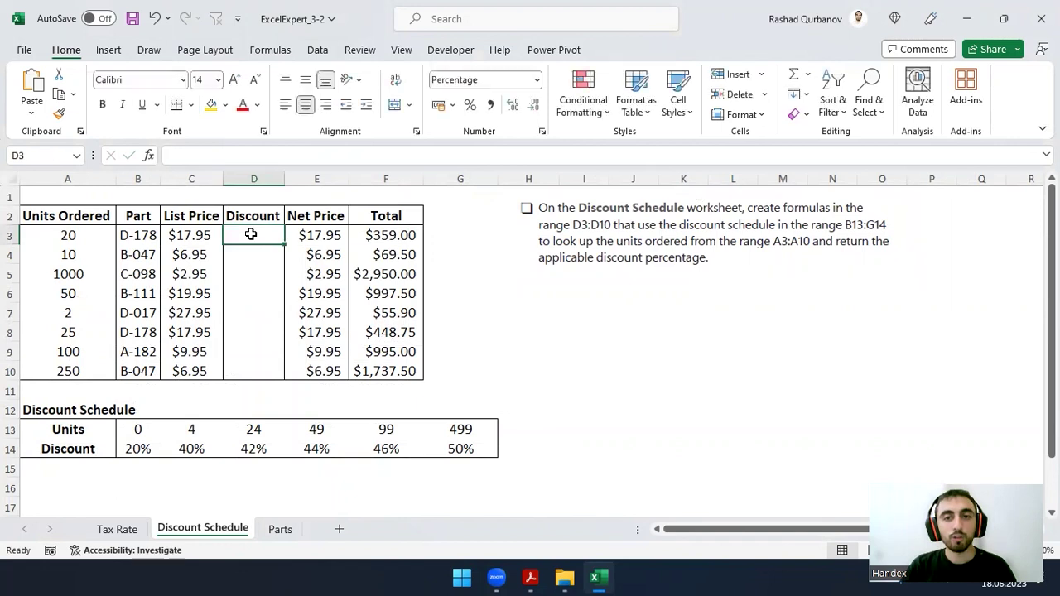
left_click_drag(251, 235, 252, 371)
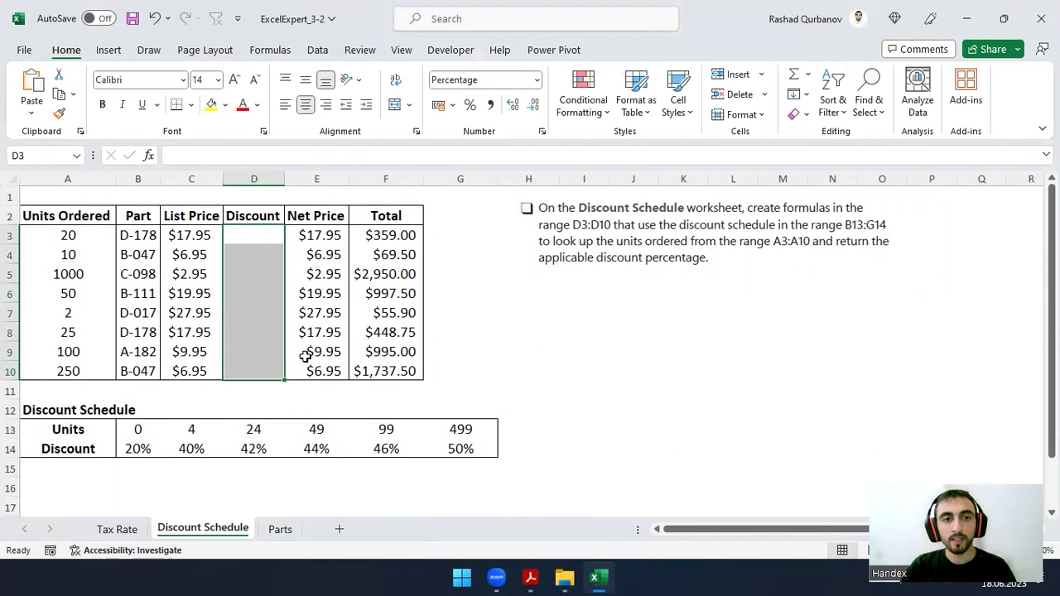
- Point out part number B3, the discount schedule B13:G14 and units ordered in column A, ending on D3
left_click(143, 237)
left_click_drag(135, 428, 479, 448)
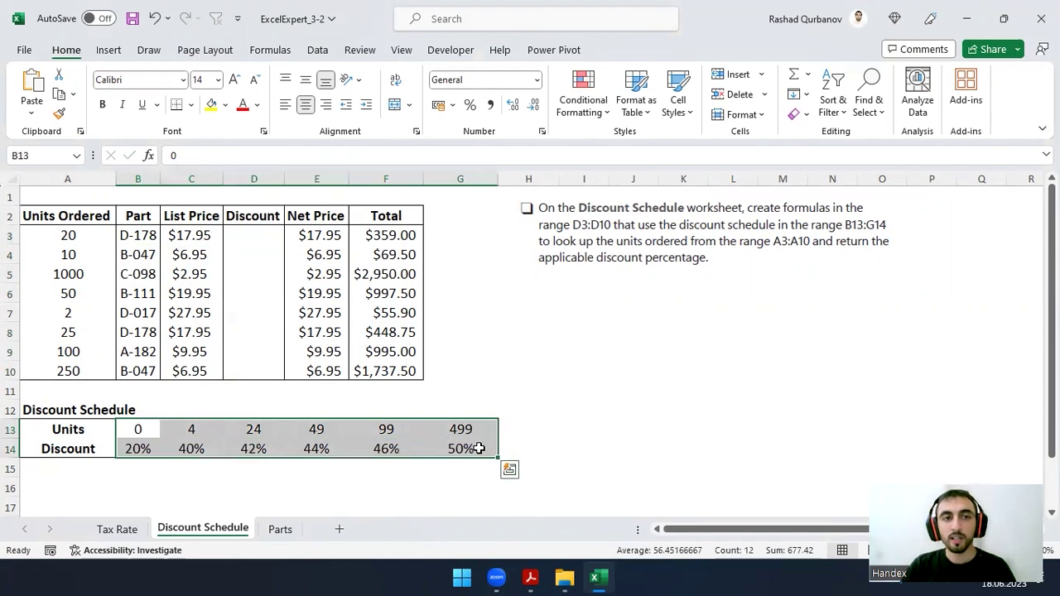
left_click_drag(76, 230, 68, 391)
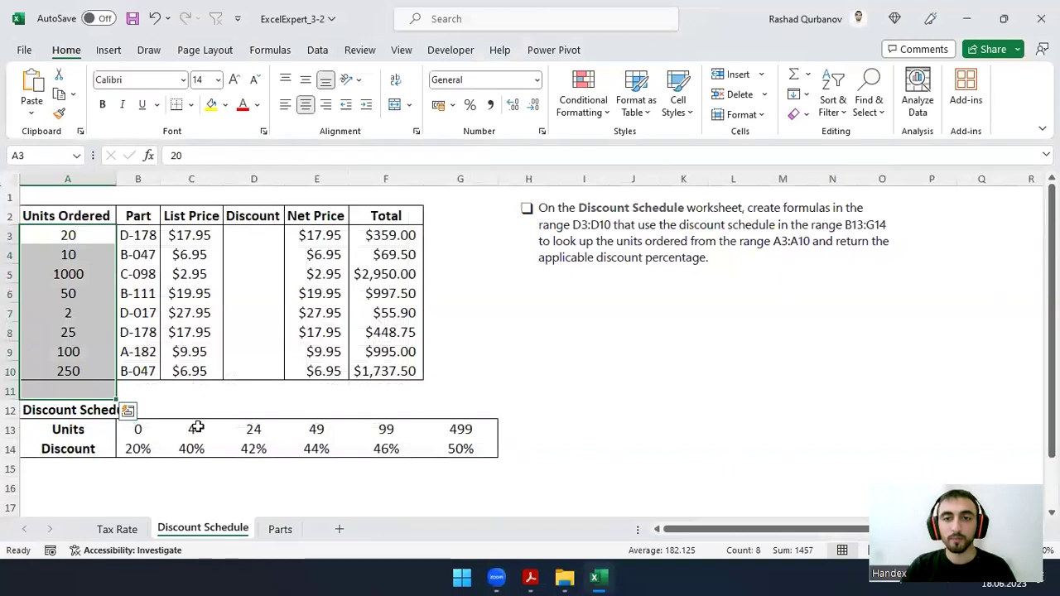
left_click(253, 233)
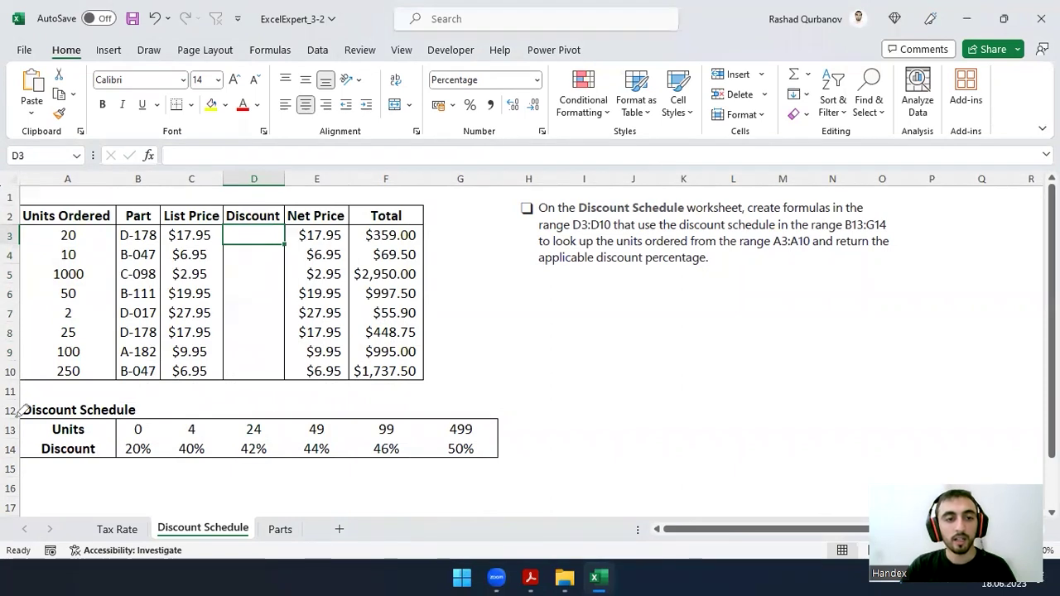
left_click_drag(17, 420, 429, 455)
left_click_drag(506, 437, 23, 412)
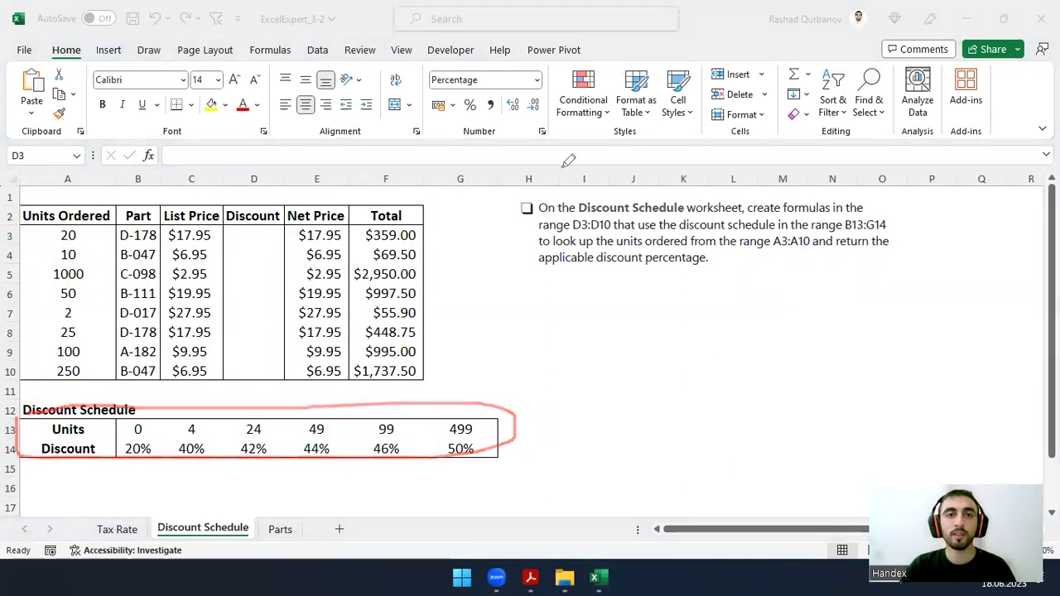
left_click(260, 242)
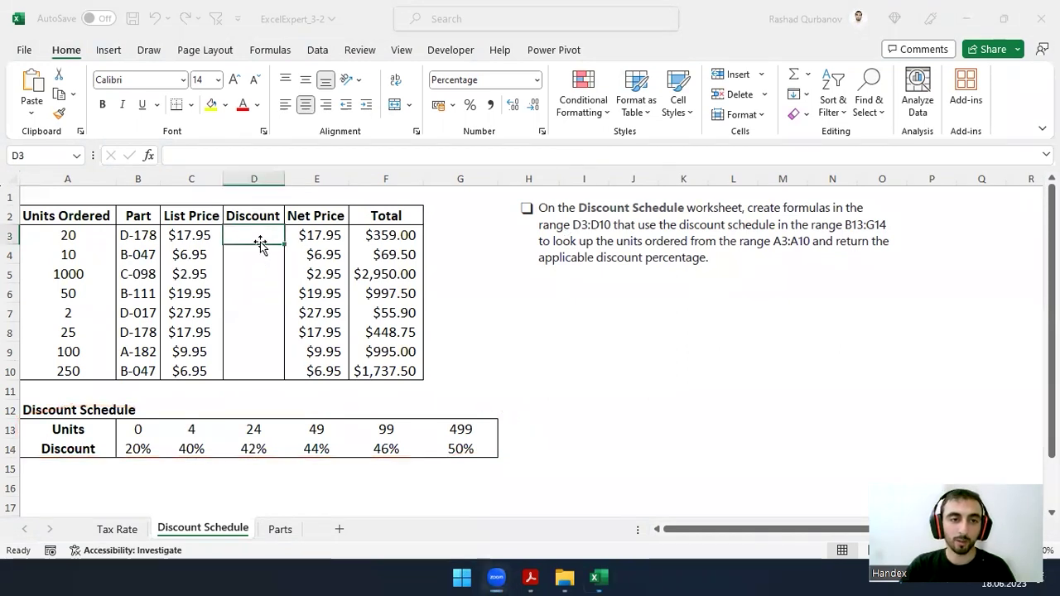
left_click(260, 235)
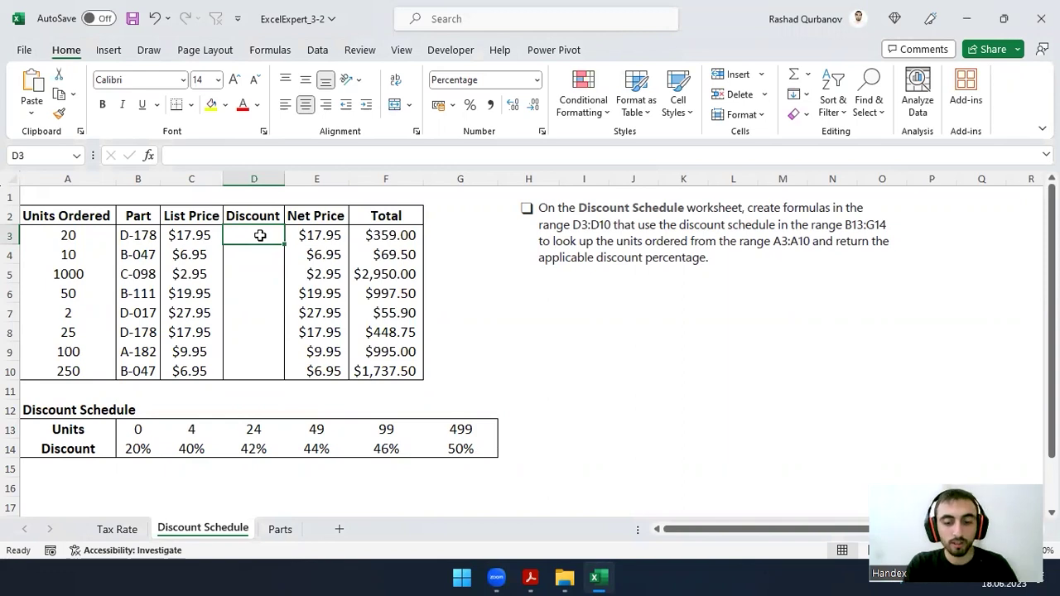
- Start an HLOOKUP in D3 using A3 as lookup value and the absolute $A$13:$G$14 table
type("=hl")
key("Tab")
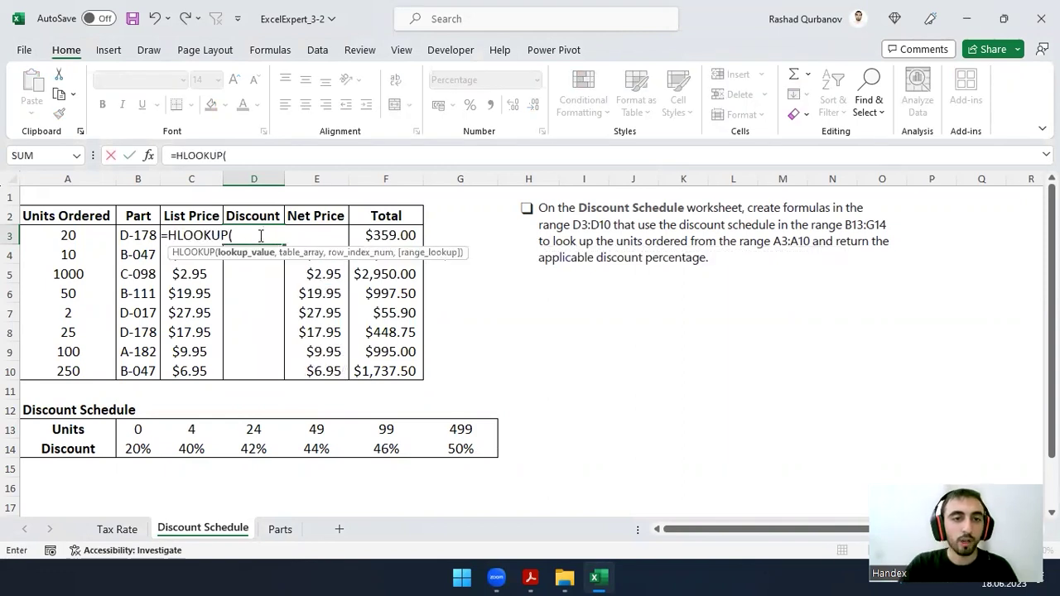
left_click(79, 237)
type(",")
left_click_drag(62, 431, 459, 451)
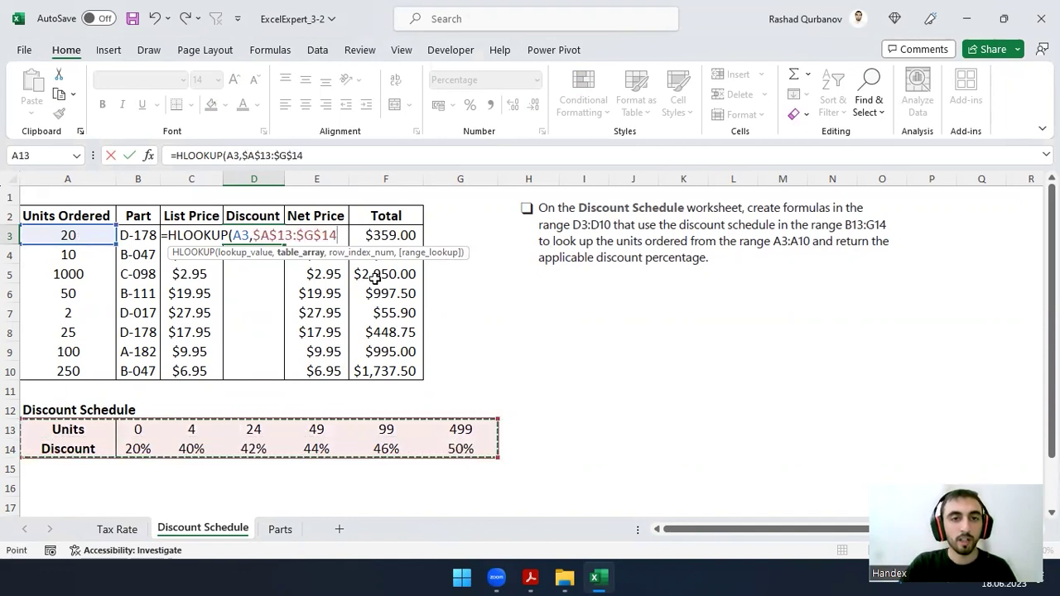
key("F4")
key("F4")
key("F4")
key("F4")
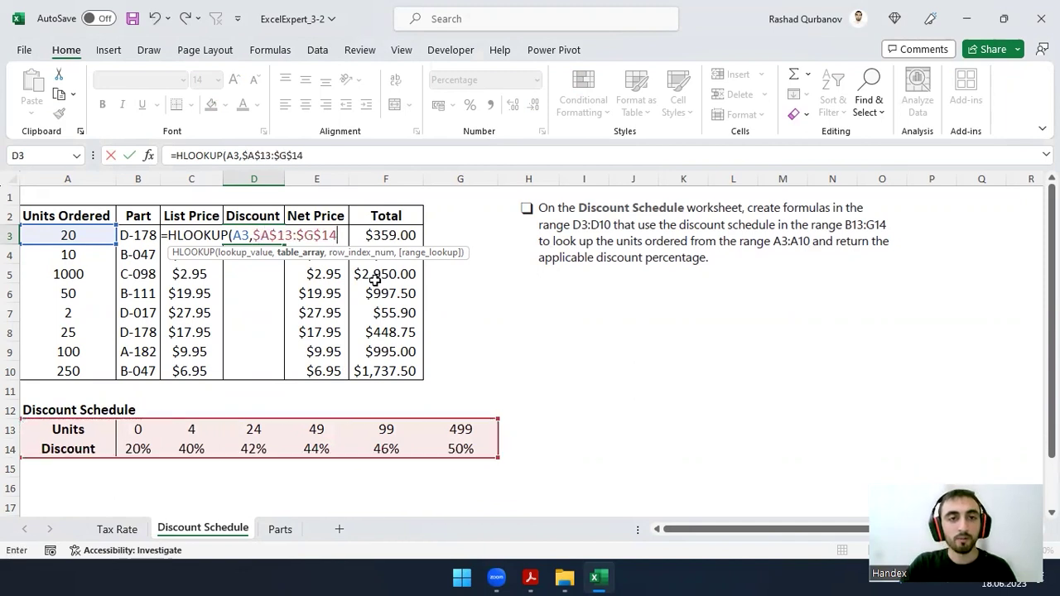
key("F4")
key("F4")
key("F4")
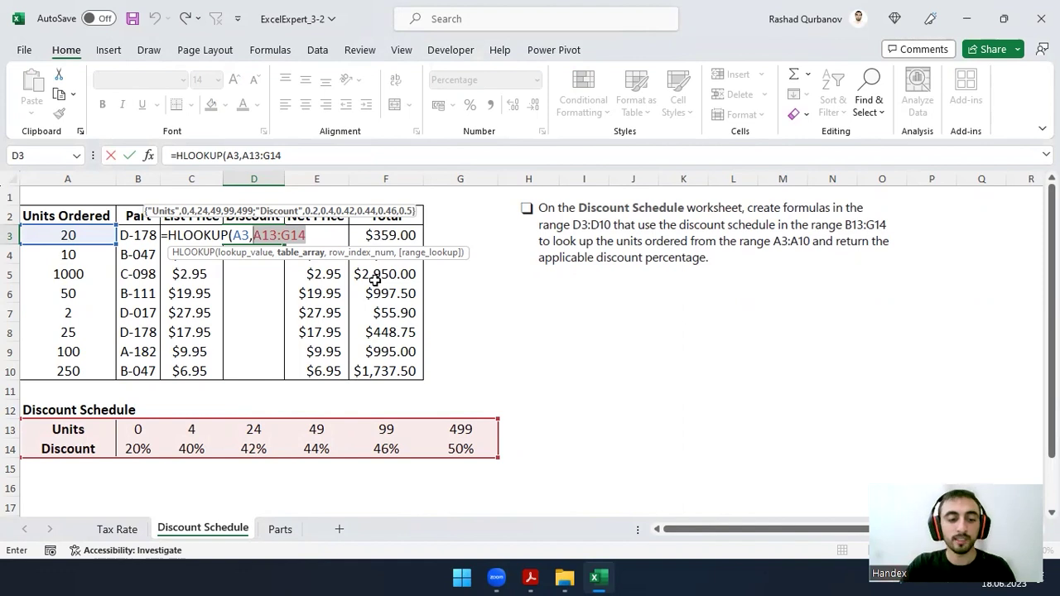
key("F4")
- Undo the stray E3 reference and finish the formula with row 2 and exact match 0
key("Right")
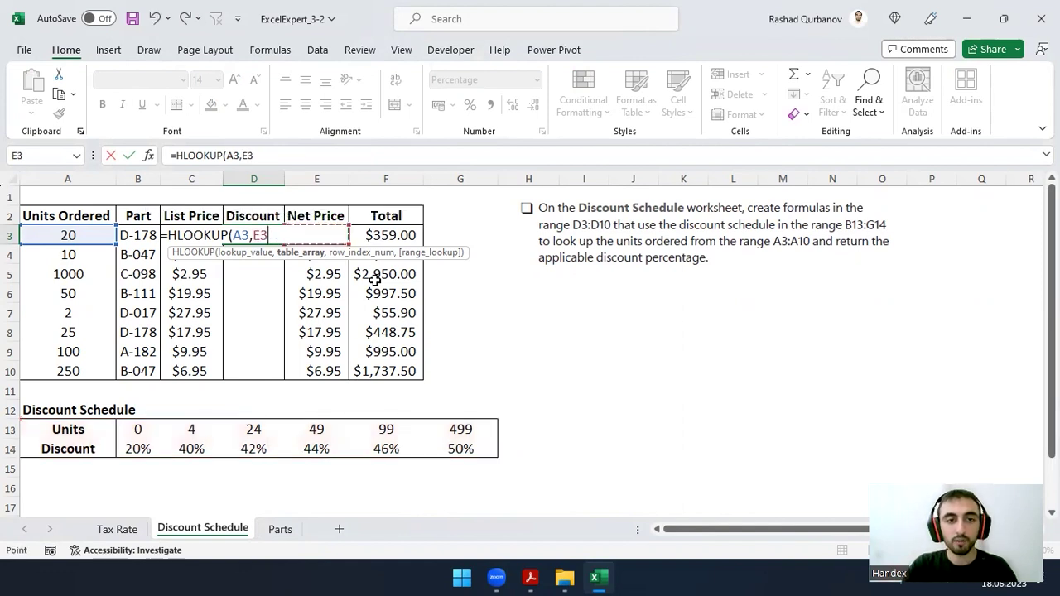
key("ctrl+z")
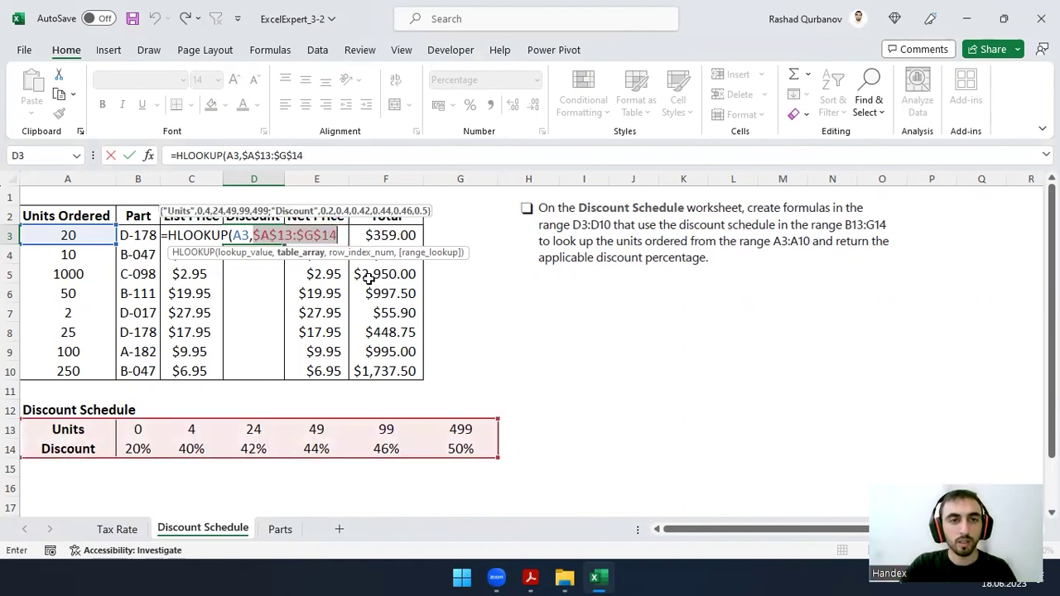
left_click(378, 155)
type(",")
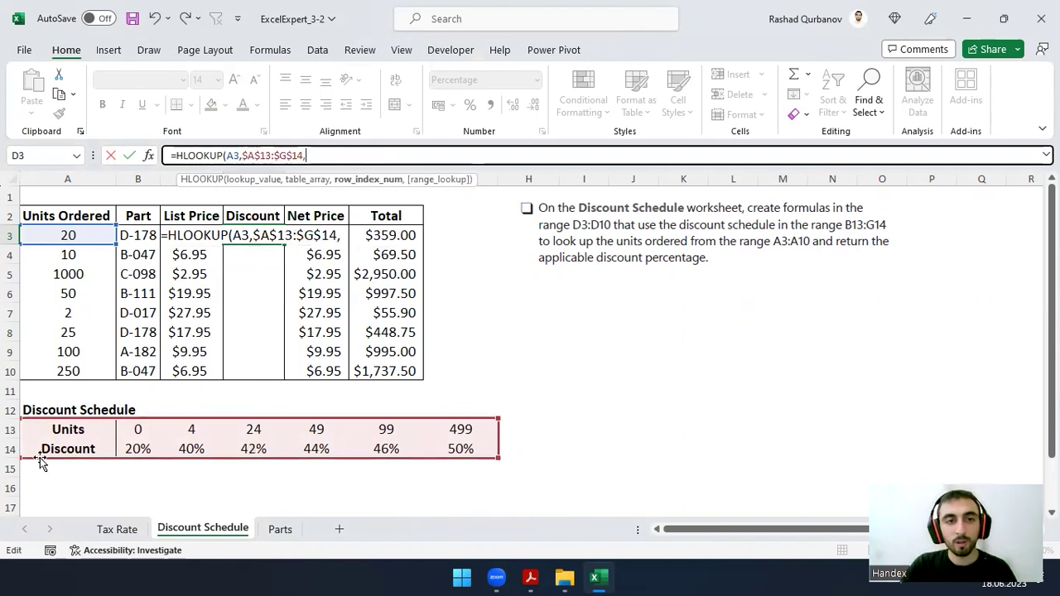
type("2,0")
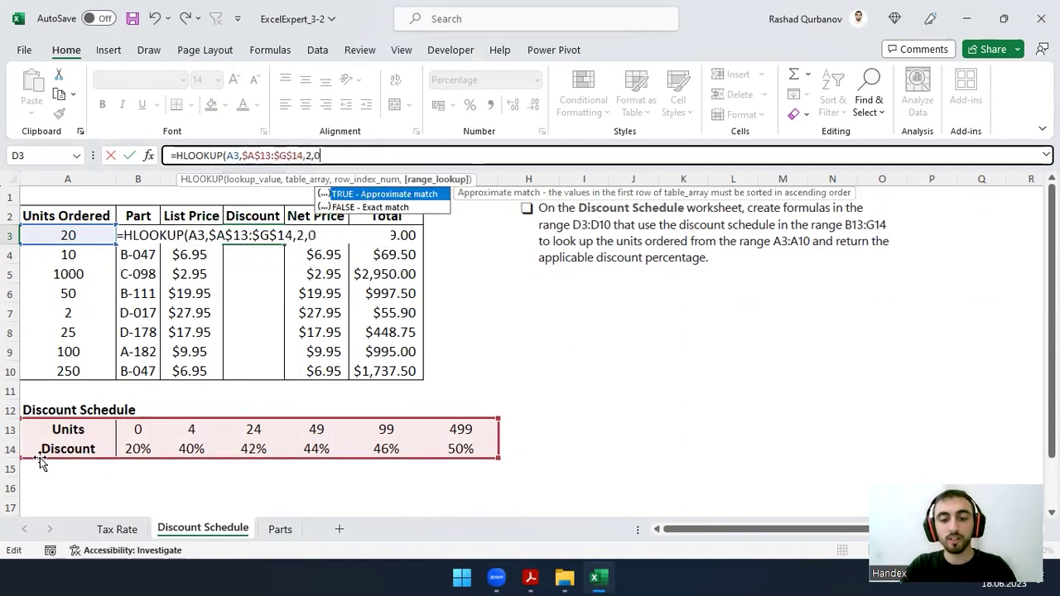
type(")")
key("Return")
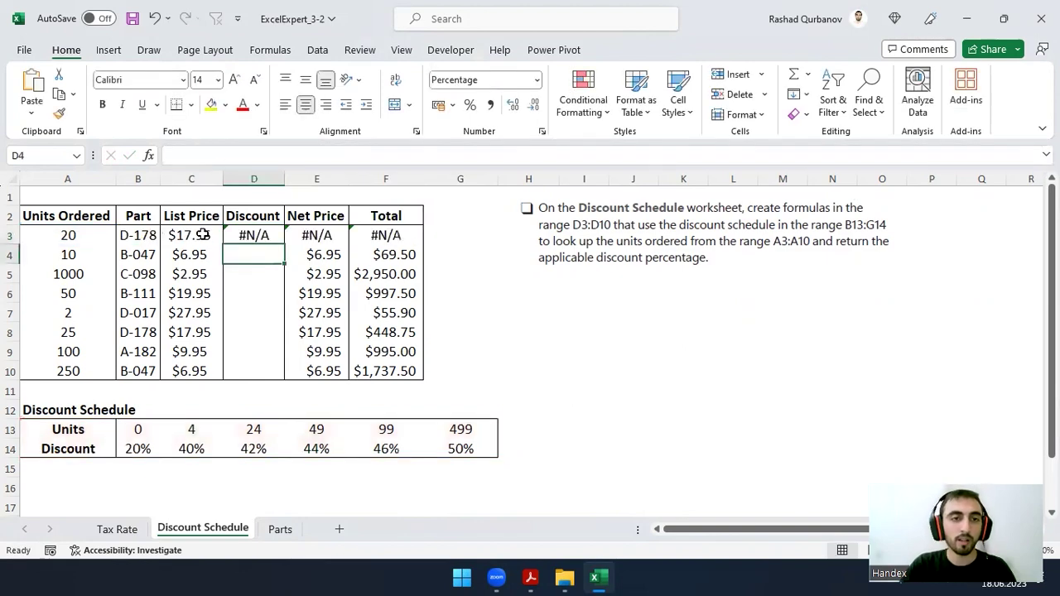
left_click(266, 235)
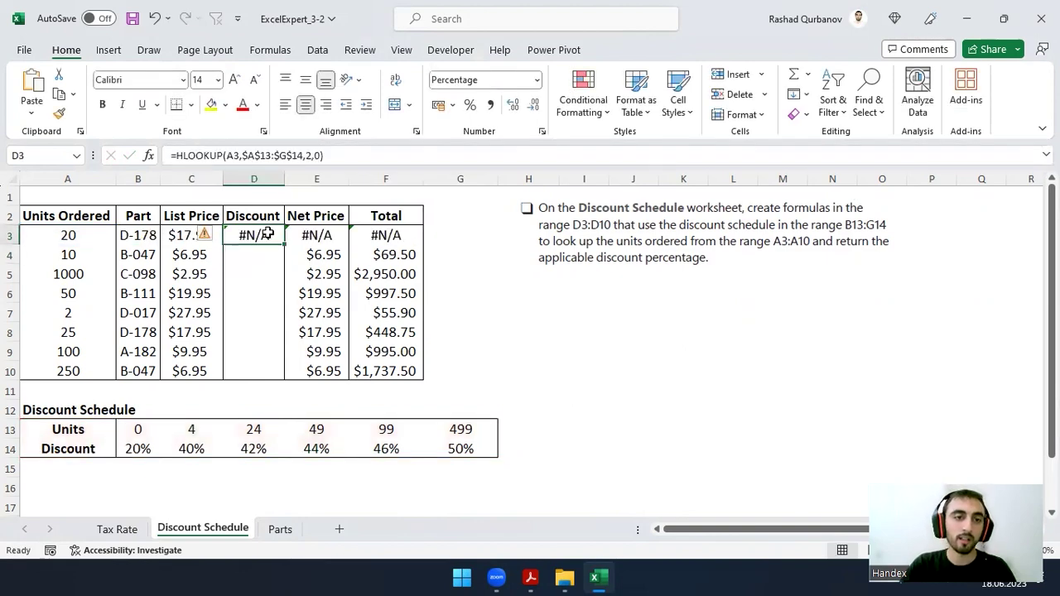
- Flip between the Tax Rate and Discount Schedule sheets to compare the lookups
left_click(117, 529)
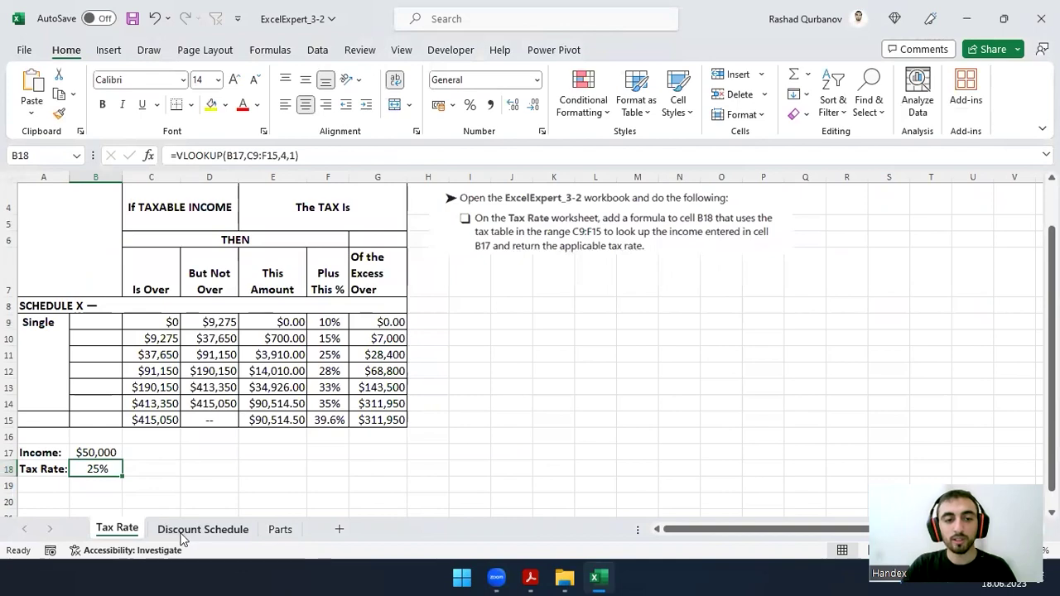
left_click(187, 529)
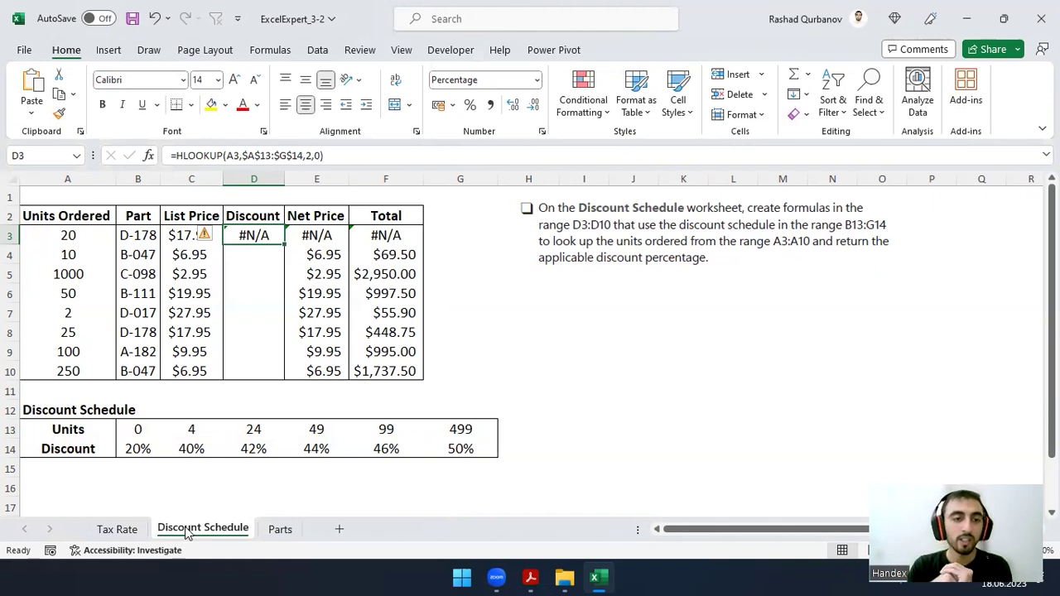
left_click(117, 529)
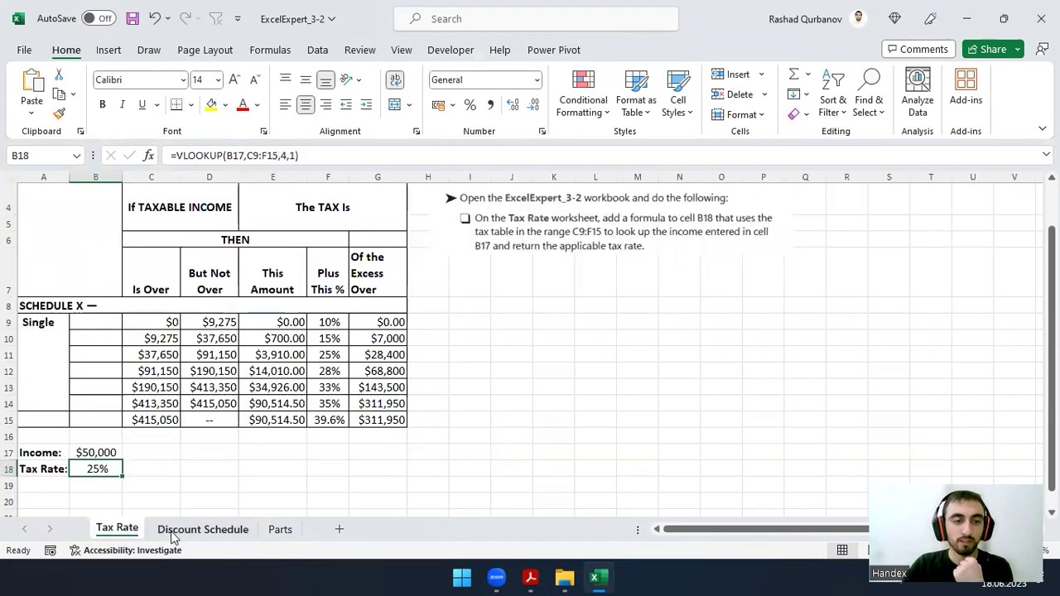
left_click(172, 533)
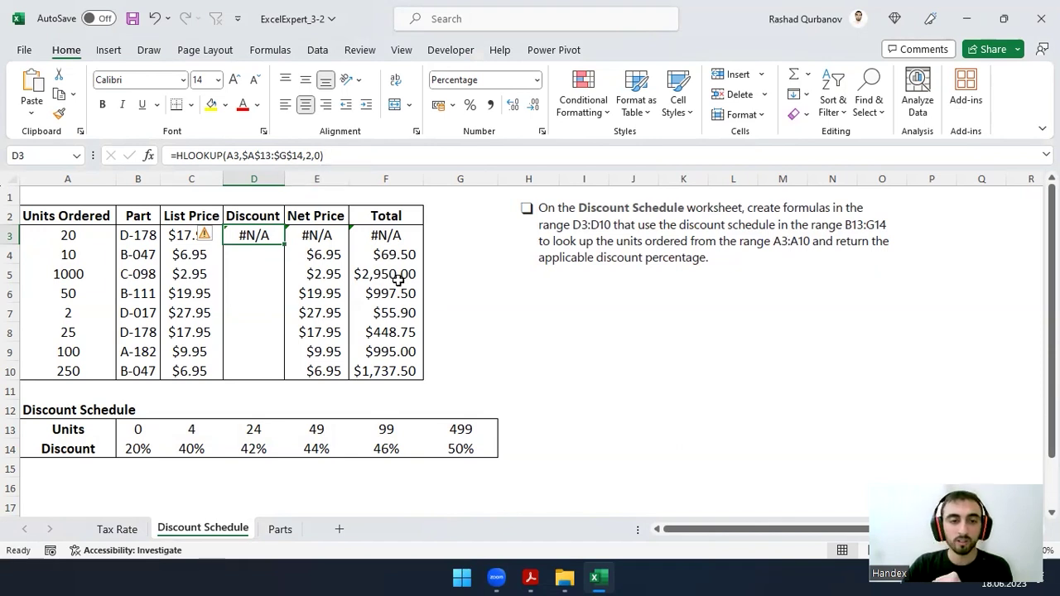
- Retype the closing parenthesis of D3's =HLOOKUP(A3,$A$13:$G$14,2,0) and confirm it
left_click(352, 159)
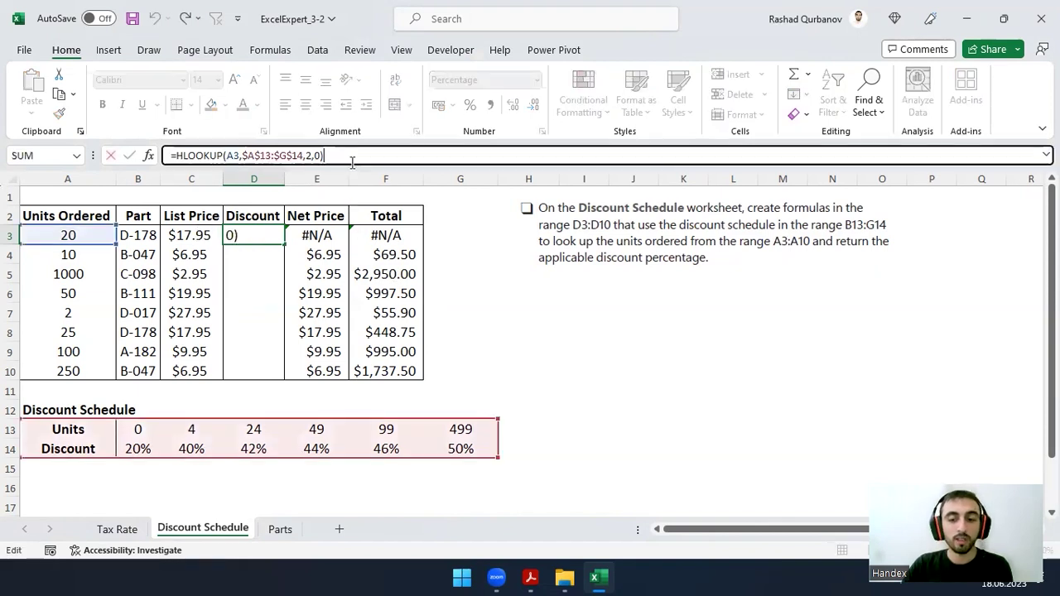
key("BackSpace")
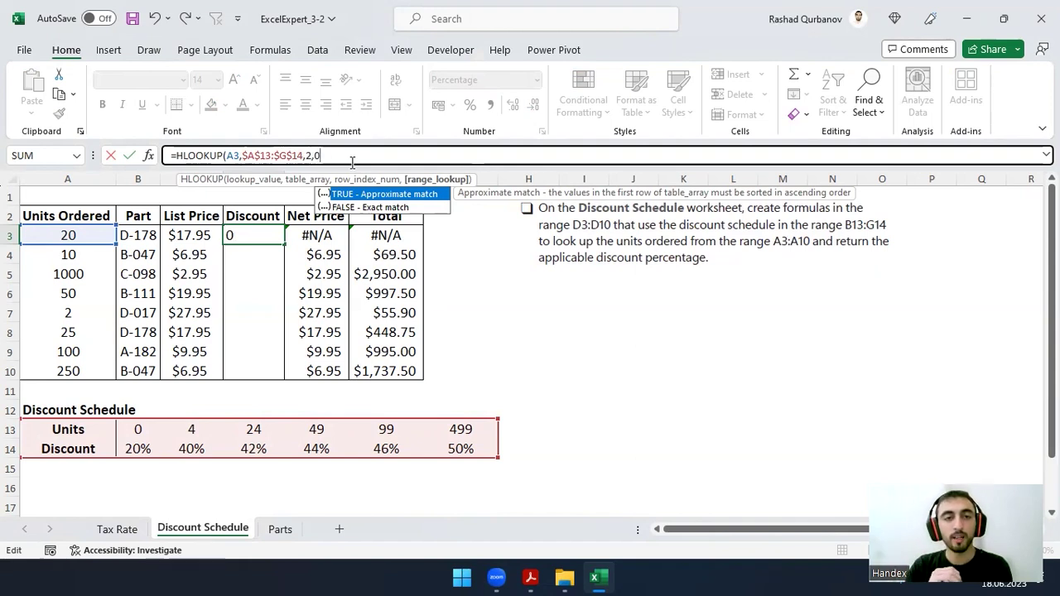
type(")")
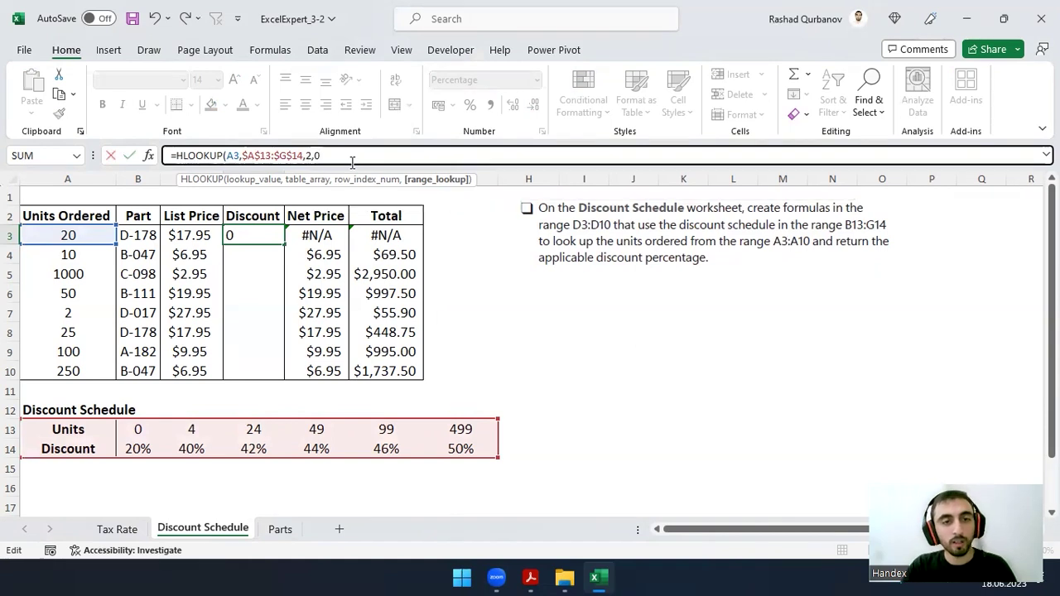
key("ctrl+Return")
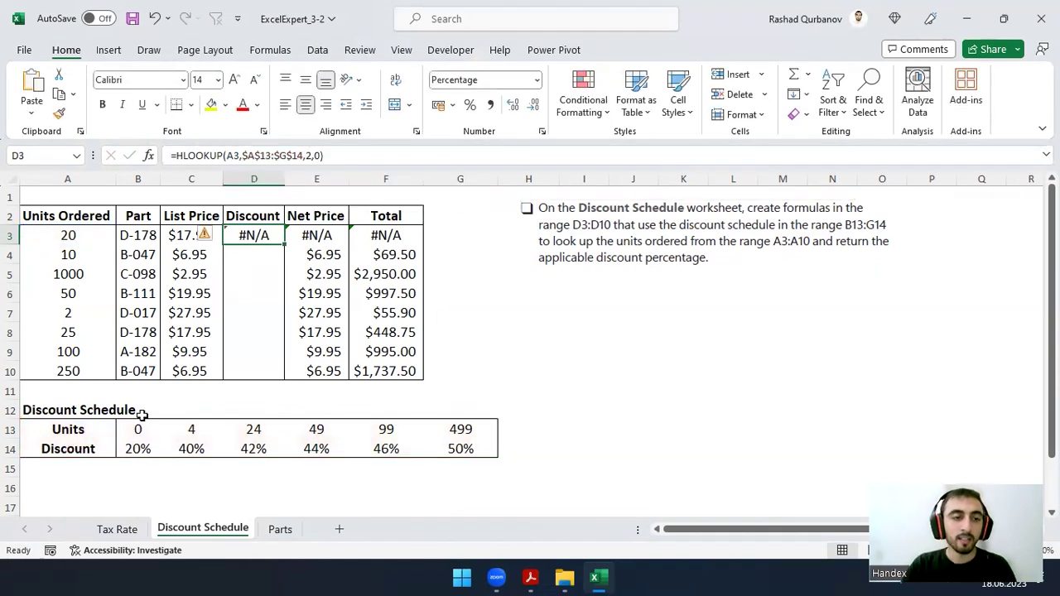
left_click(66, 235)
- Compare A3's 20 units against the unit thresholds in row 13 and discounts in row 14
left_click_drag(141, 427, 547, 429)
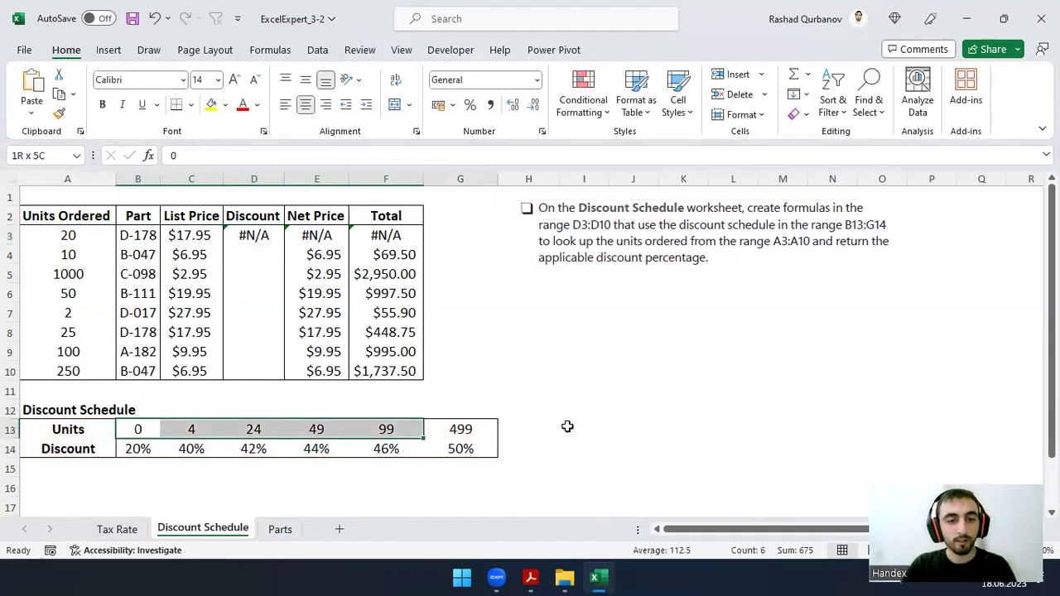
left_click(138, 449)
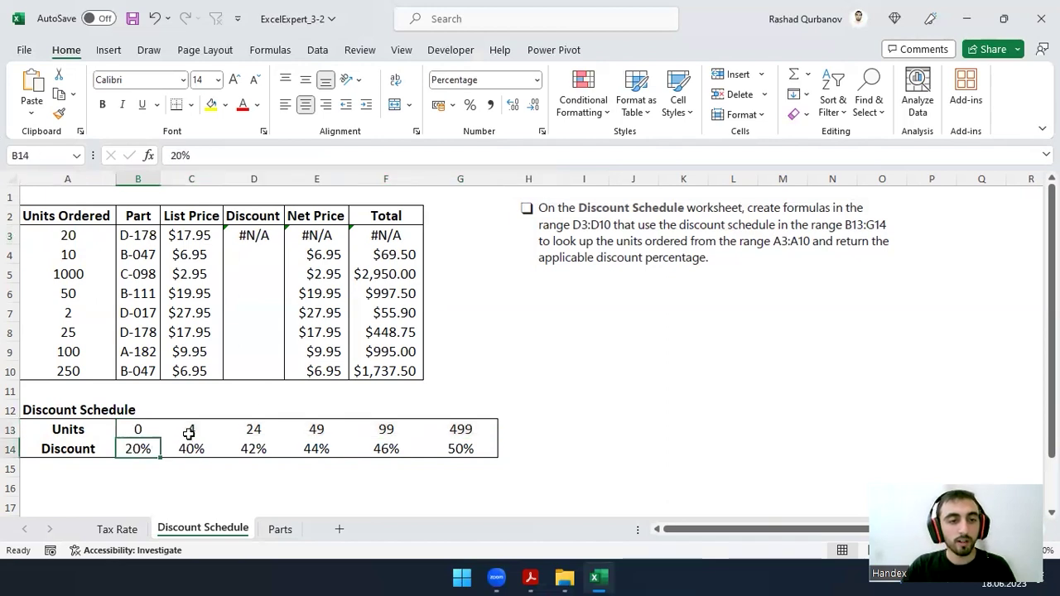
left_click_drag(187, 433, 251, 428)
left_click(176, 449)
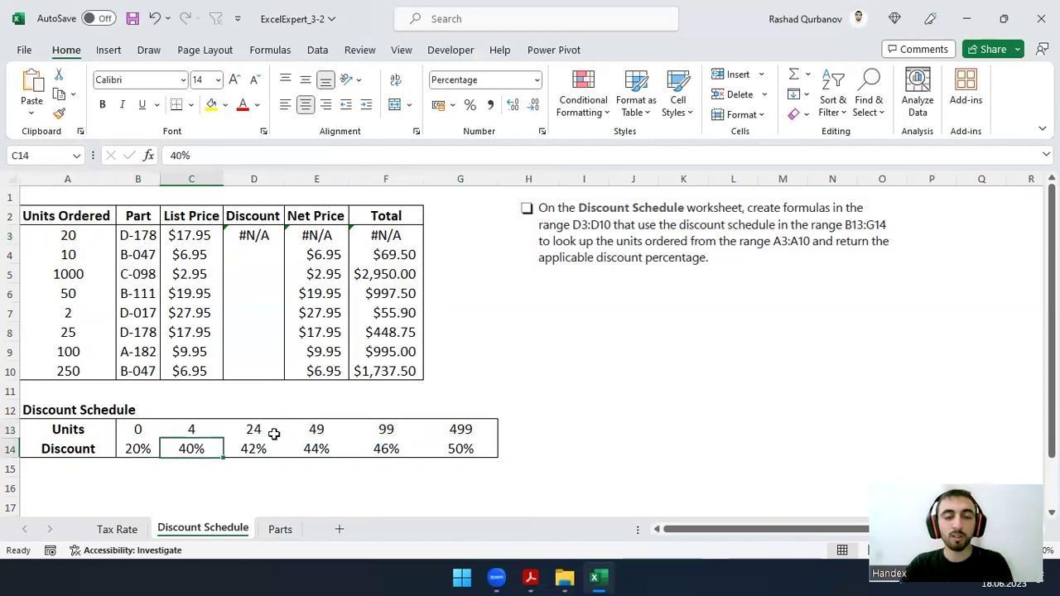
left_click(82, 242)
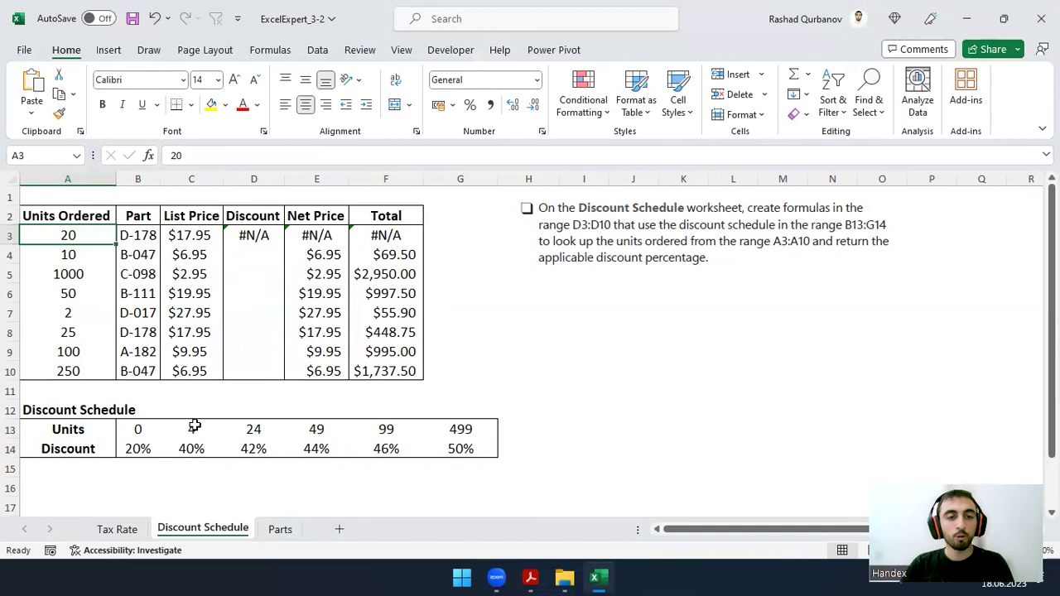
left_click_drag(192, 429, 238, 429)
left_click(207, 447)
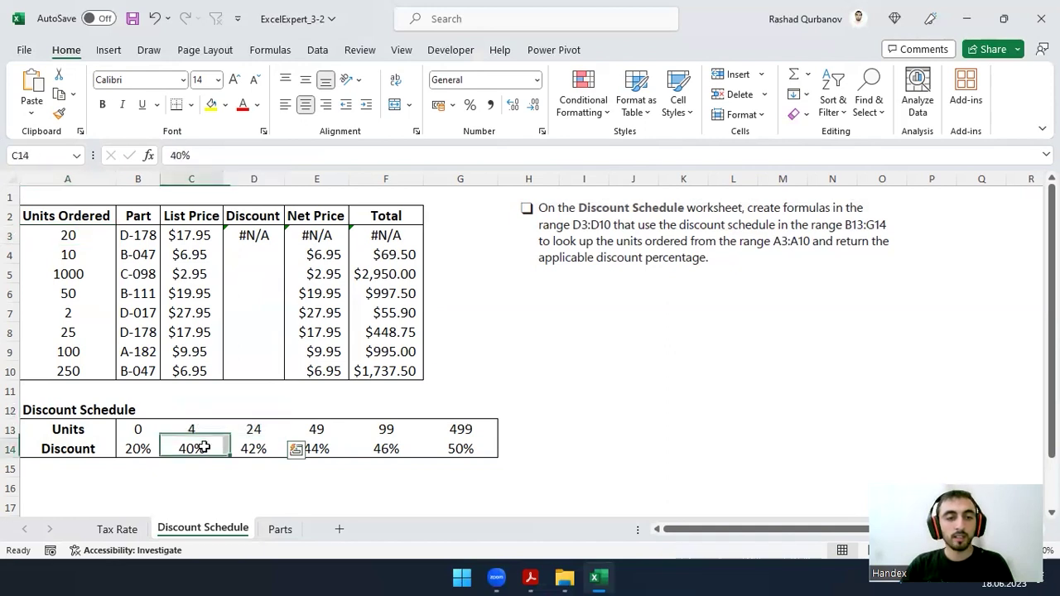
left_click(251, 235)
- Change D3's HLOOKUP match argument from 0 to TRUE for approximate matching
double_click(251, 236)
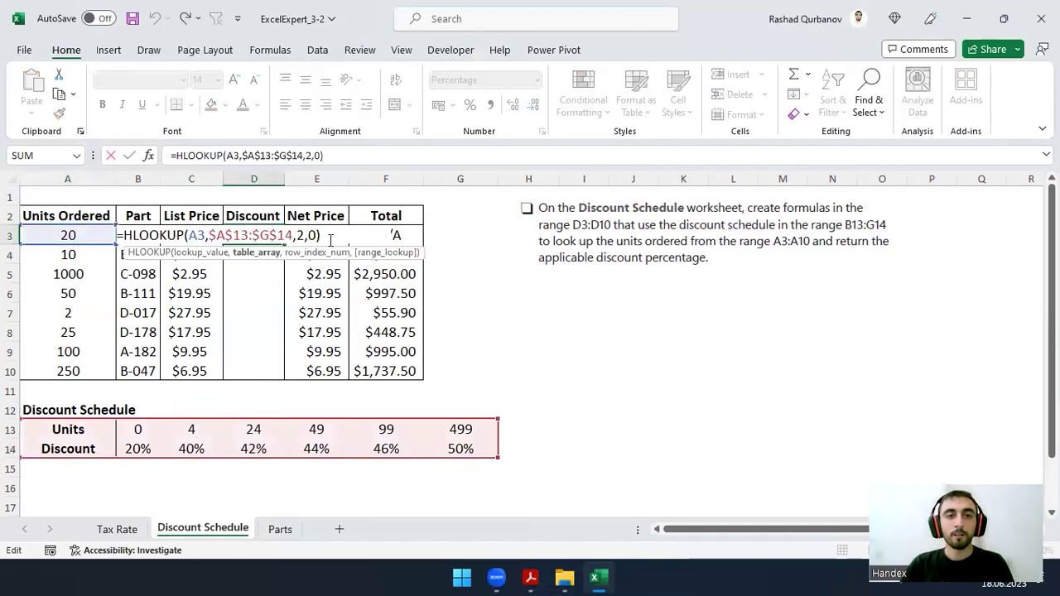
left_click(320, 235)
key("BackSpace")
type("1")
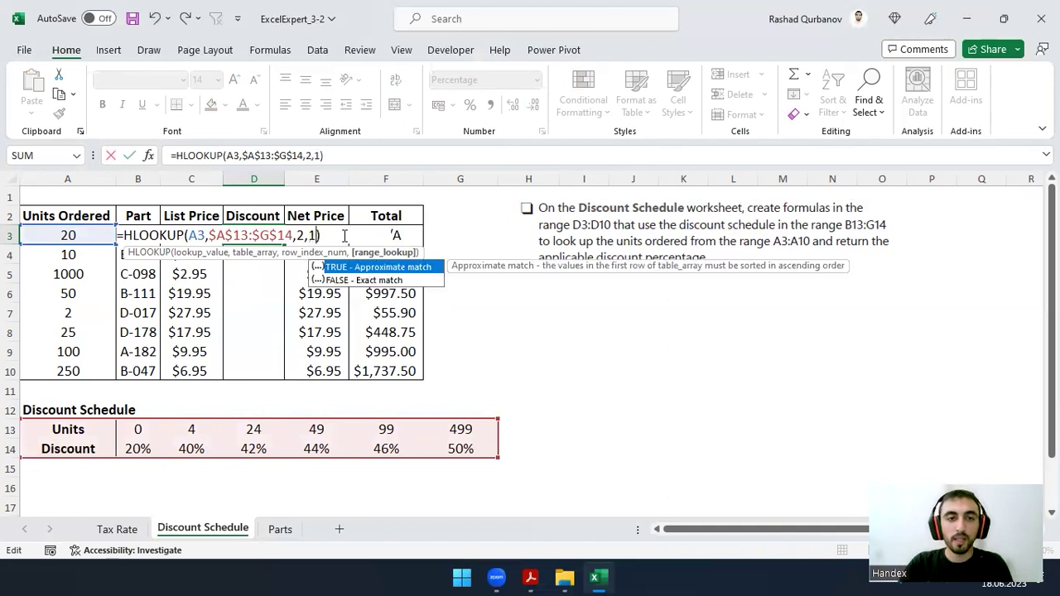
key("BackSpace")
type("T")
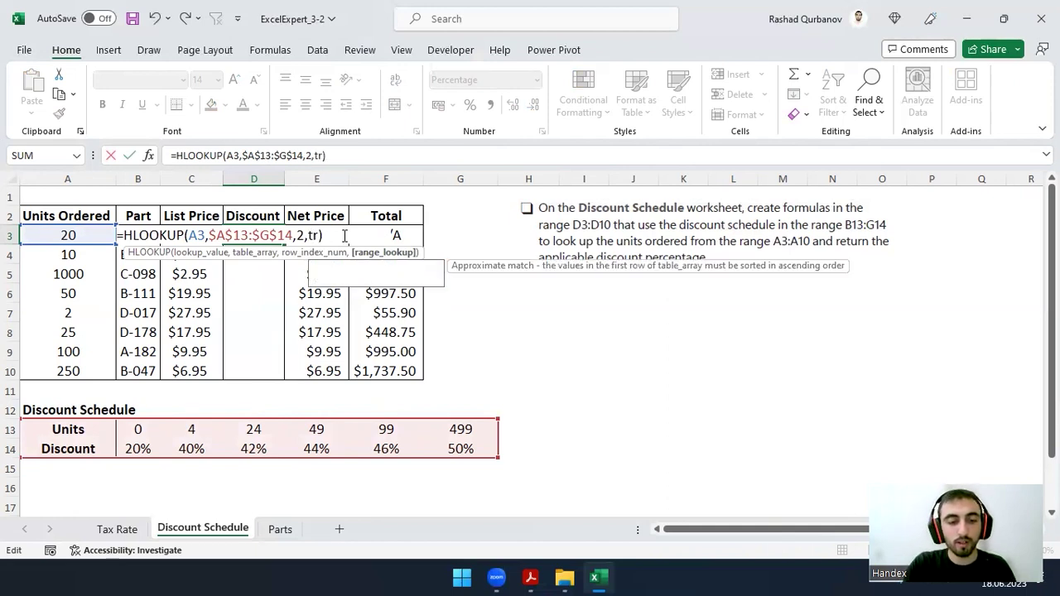
key("Tab")
key("Return")
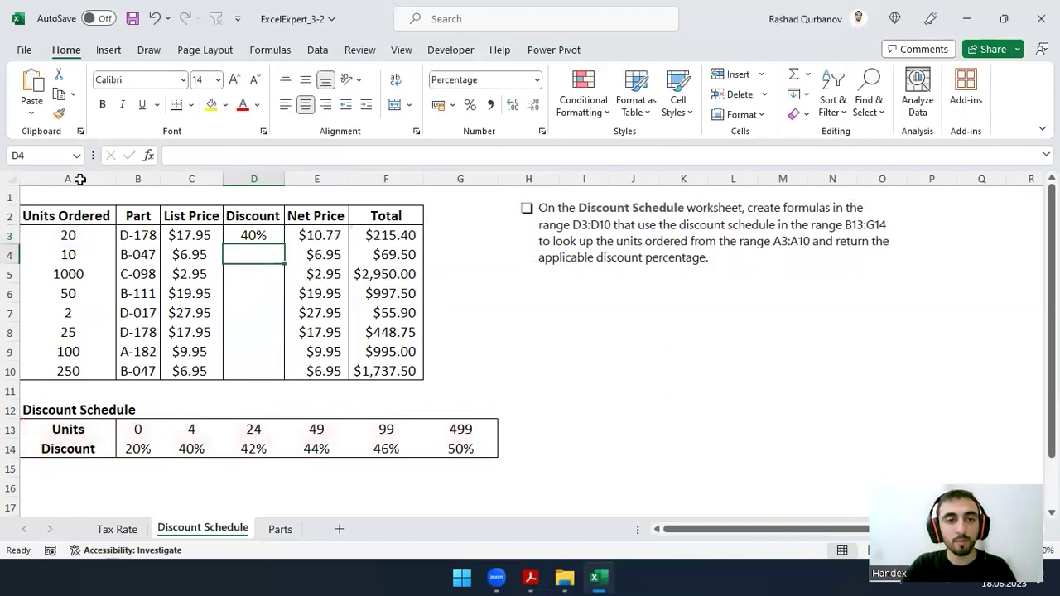
- Fill D3's discount formula down through D10, then move to the Parts sheet
left_click(275, 241)
left_click_drag(283, 244, 281, 375)
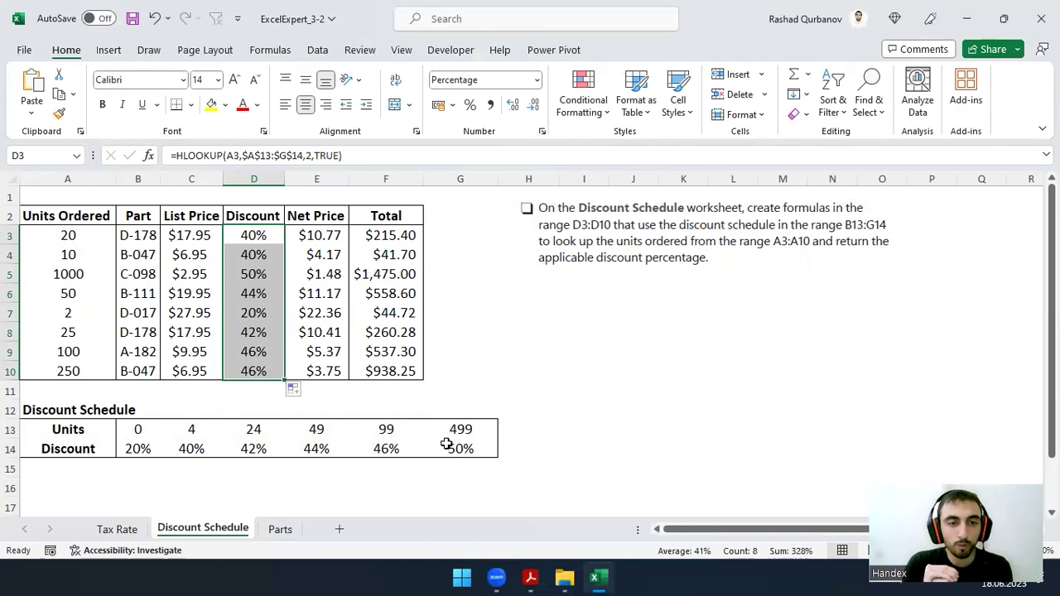
left_click(292, 531)
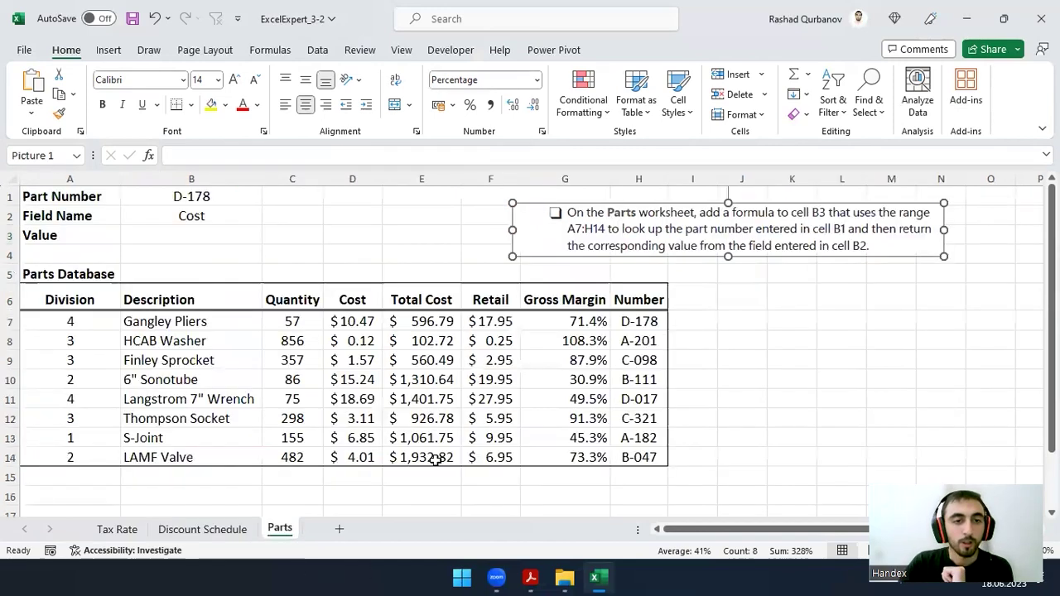
- Drag the Parts instruction note left, then point out B3, database A7:H14, B1 and B2
left_click_drag(727, 220, 562, 208)
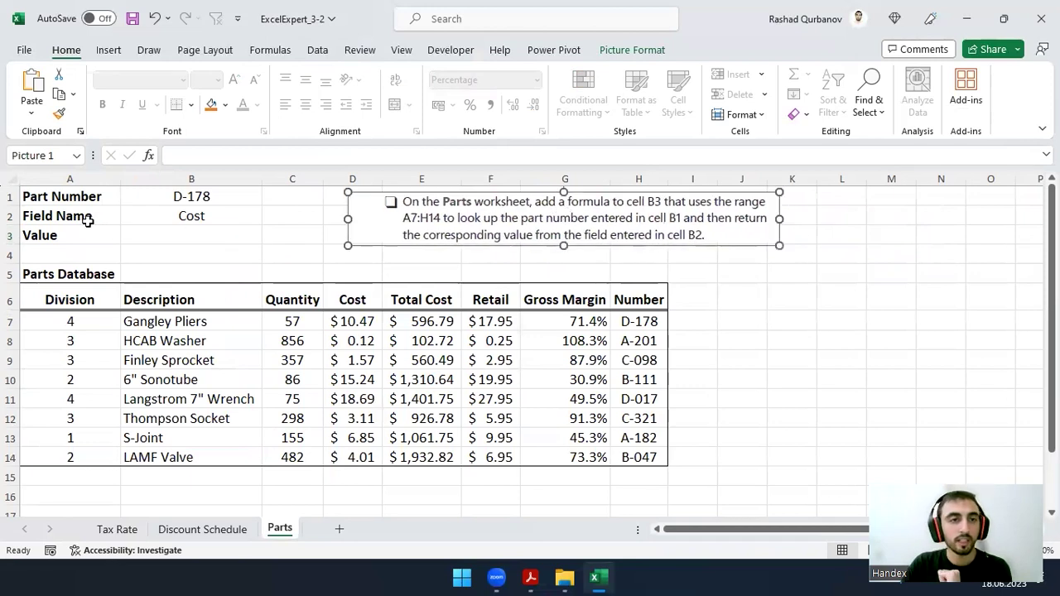
left_click(181, 235)
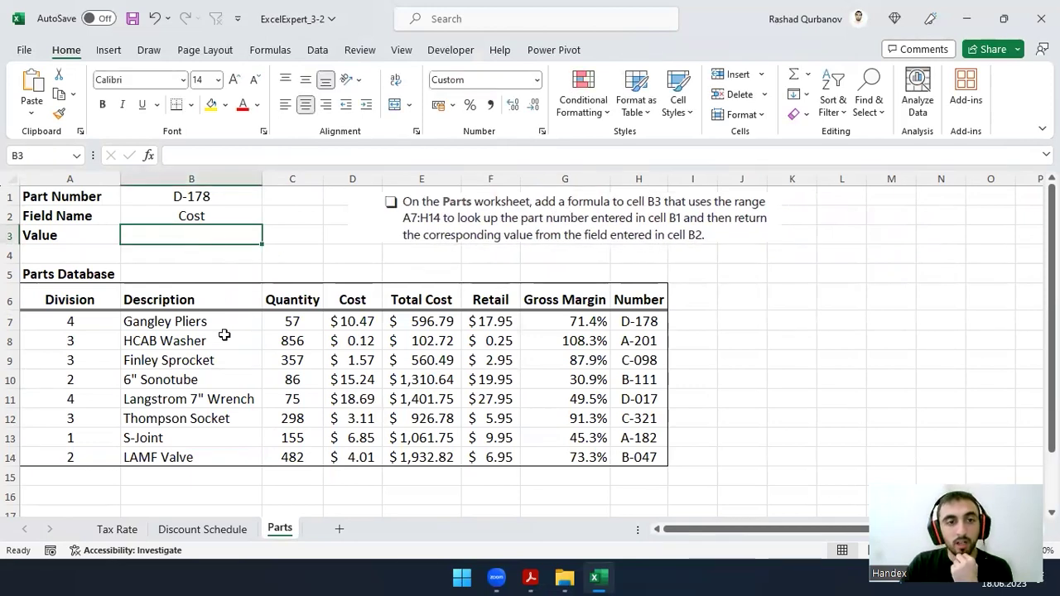
mouse_move(83, 321)
left_mouse_down()
mouse_move(580, 418)
mouse_move(642, 452)
left_mouse_up()
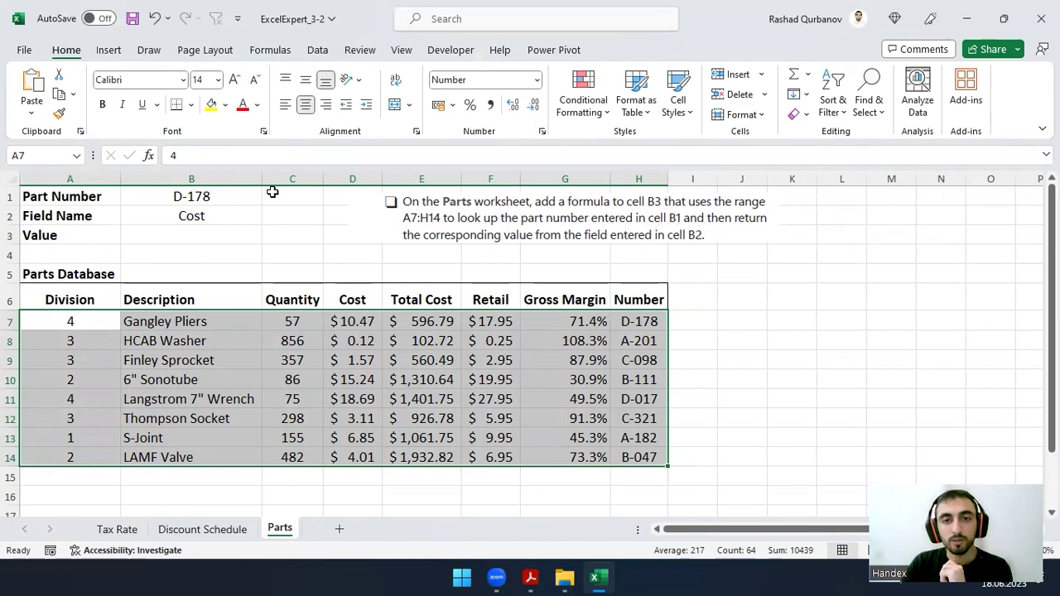
left_click(202, 197)
left_click(212, 214)
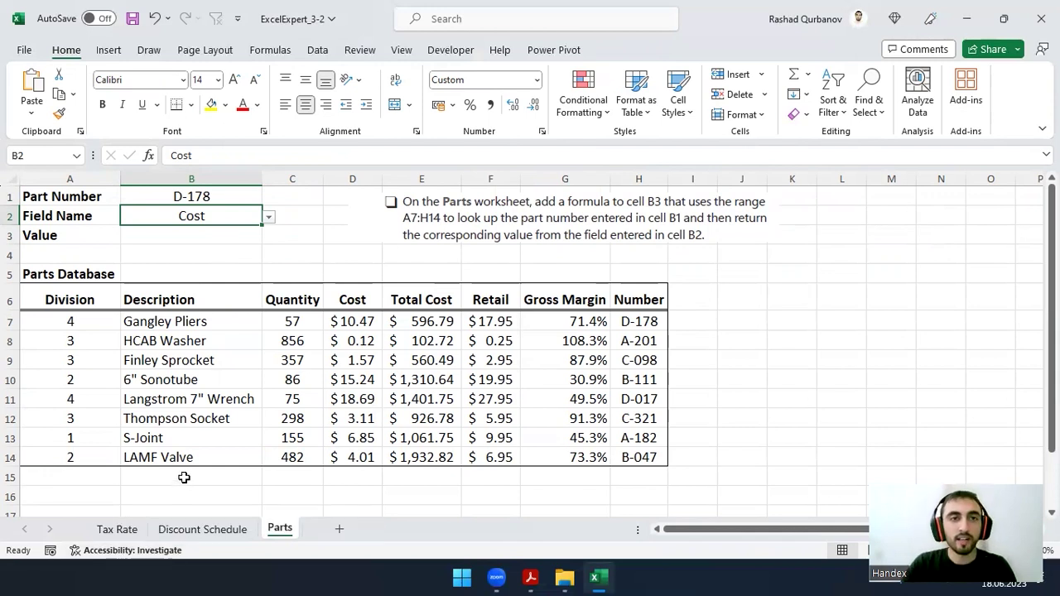
left_click(792, 273)
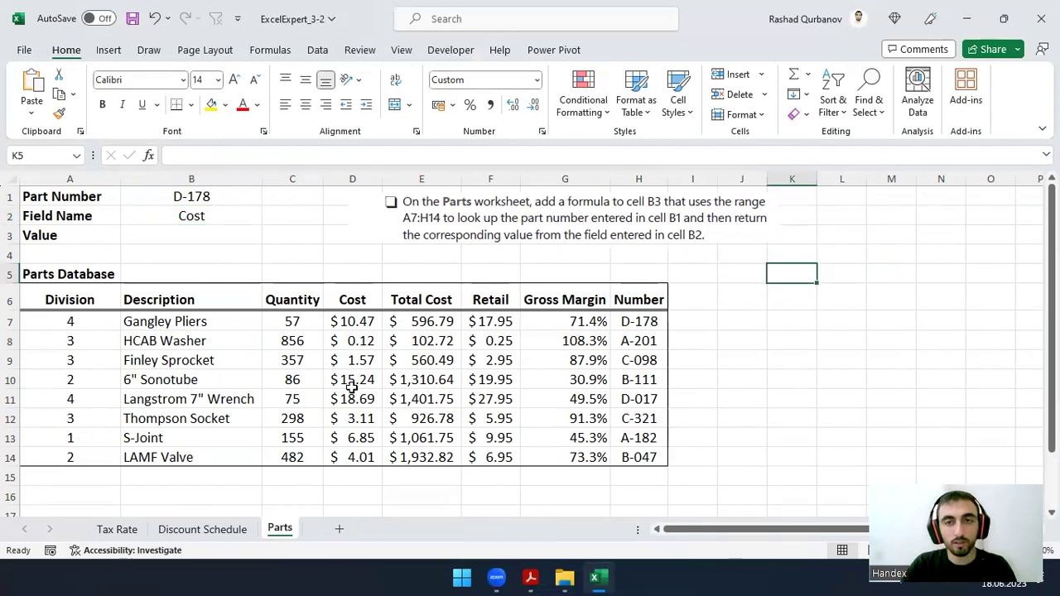
- Type HLOOKUP, VLOOKUP, INDEX and MATCH into K5:K8
type("HLOOK")
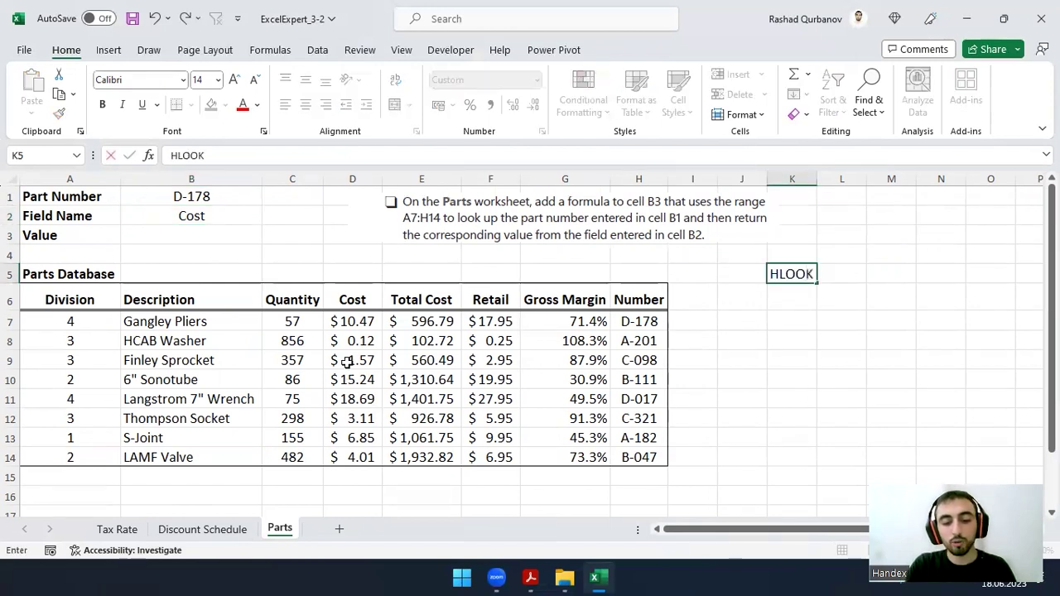
type("UP")
key("Return")
type("VLOOKUP")
key("Return")
type("INDEX")
key("Return")
type("MATCH")
key("Return")
left_click_drag(782, 278, 793, 353)
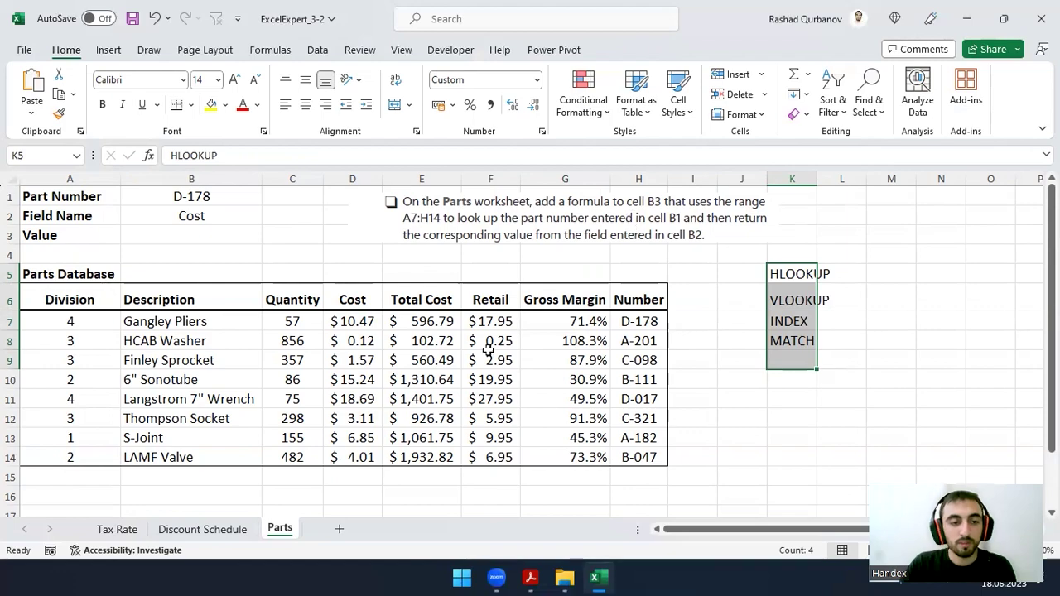
- Cycle through the Tax Rate and Discount Schedule sheets, returning to Parts cell B3
left_click(95, 550)
left_click(127, 530)
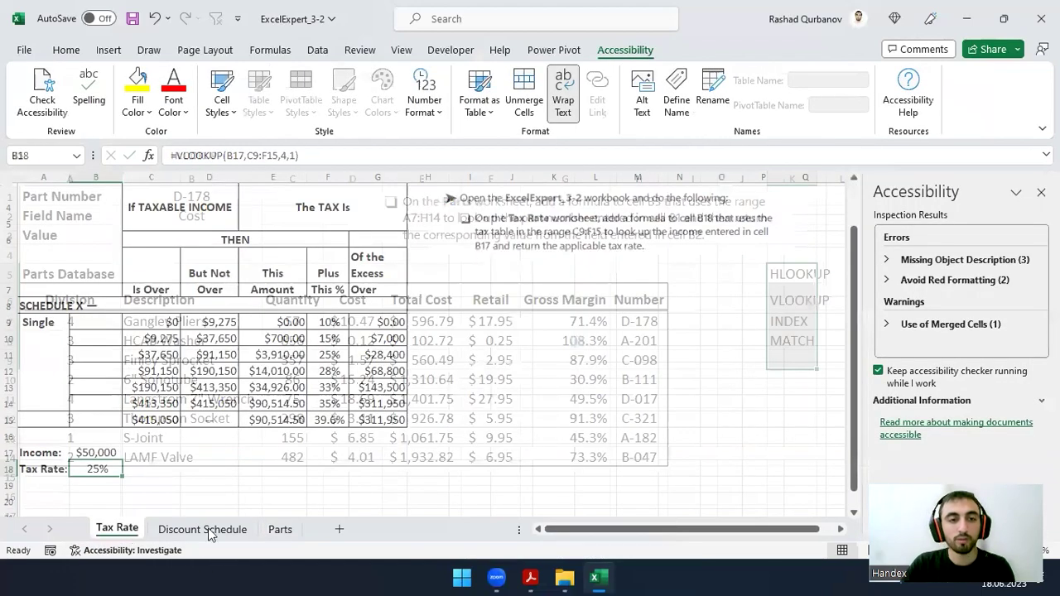
left_click(203, 530)
left_click(276, 530)
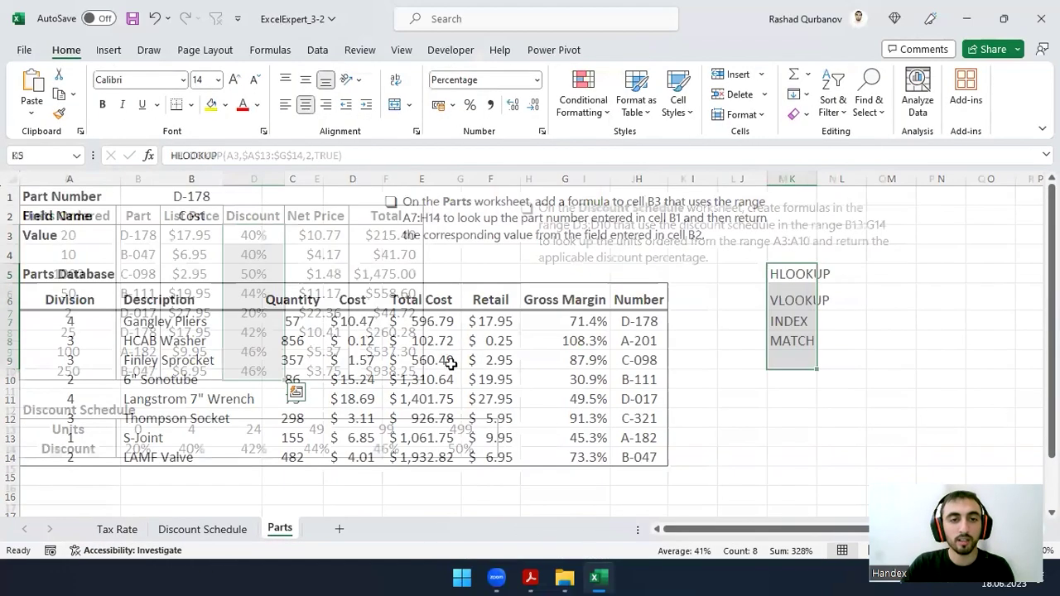
left_click(182, 239)
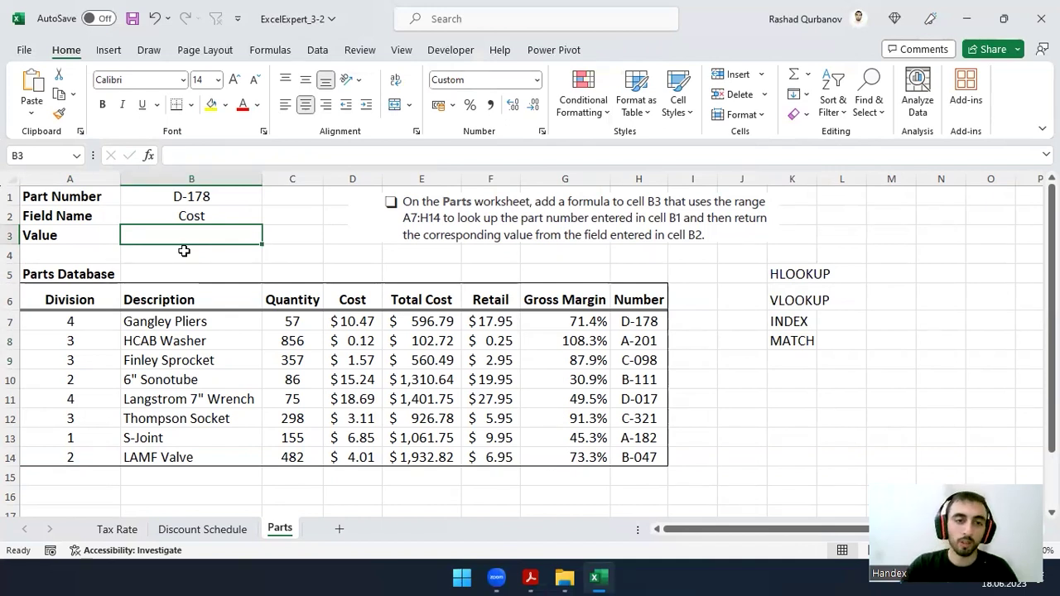
- Begin B3 with INDEX over A7:H14, using MATCH(B1,H7:H14,0) as the row argument
type("=inde")
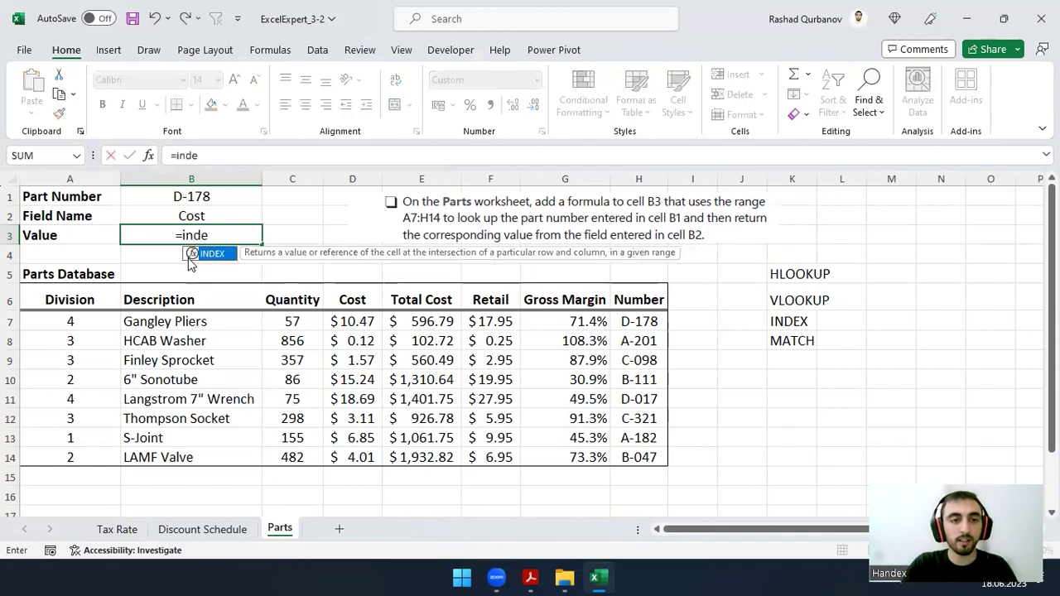
double_click(190, 255)
mouse_move(45, 322)
left_mouse_down()
mouse_move(585, 461)
mouse_move(629, 457)
left_mouse_up()
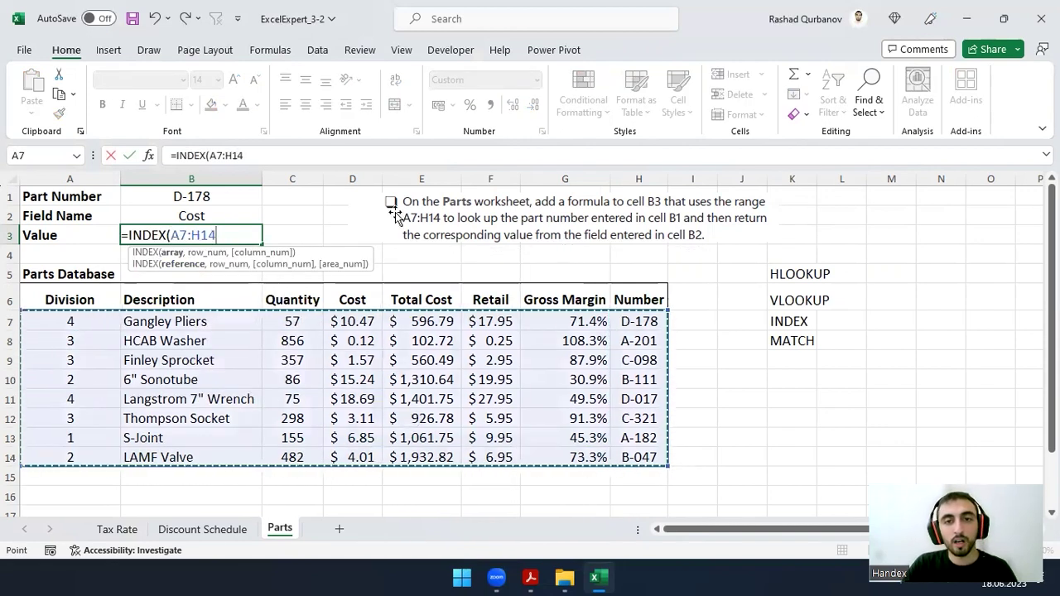
type(",ma")
key("Tab")
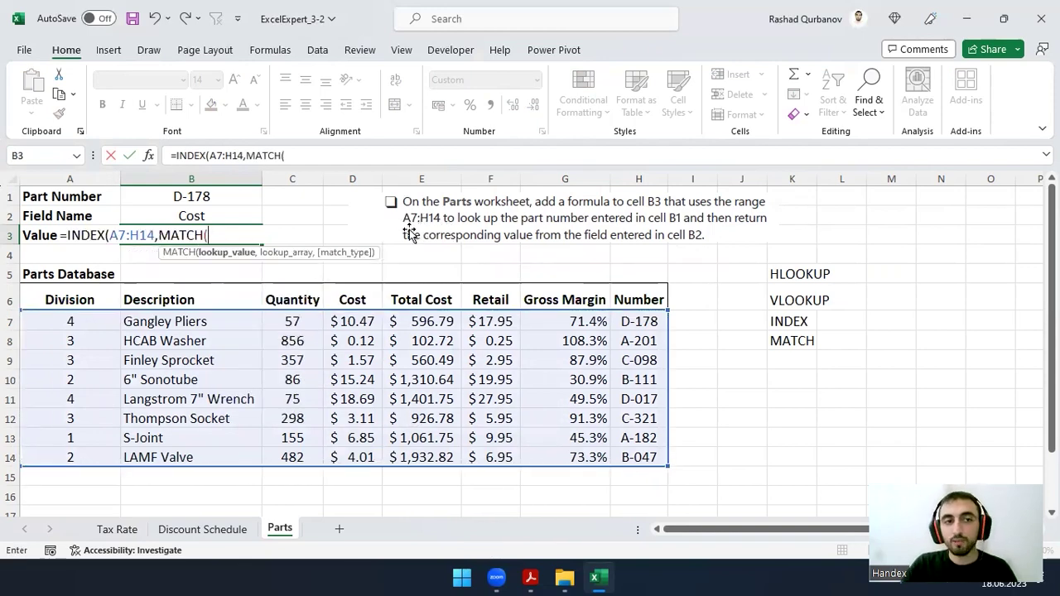
left_click(214, 195)
type(",")
left_click_drag(638, 321, 631, 455)
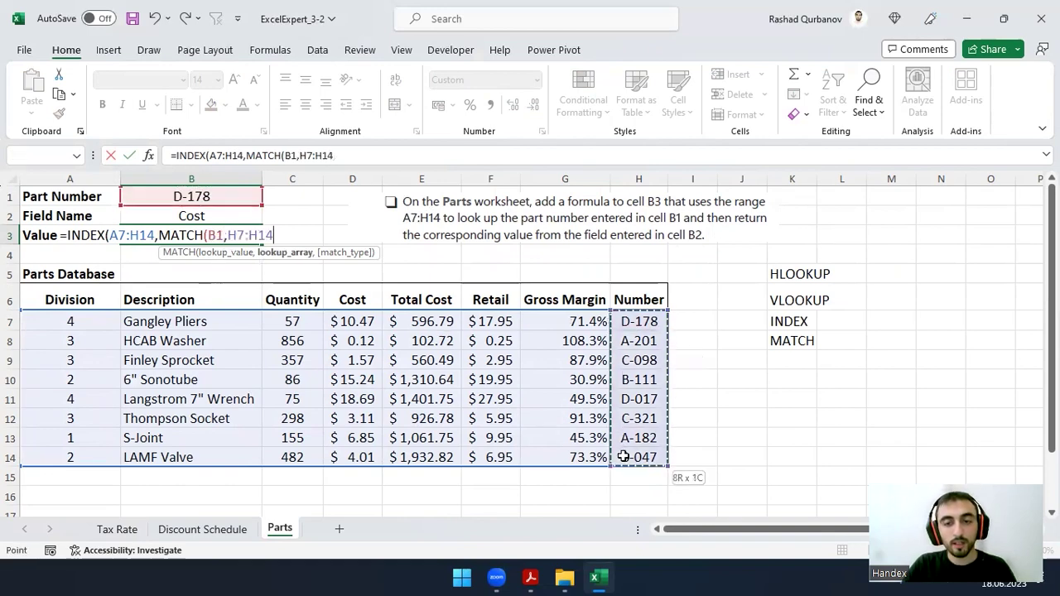
type(",0)")
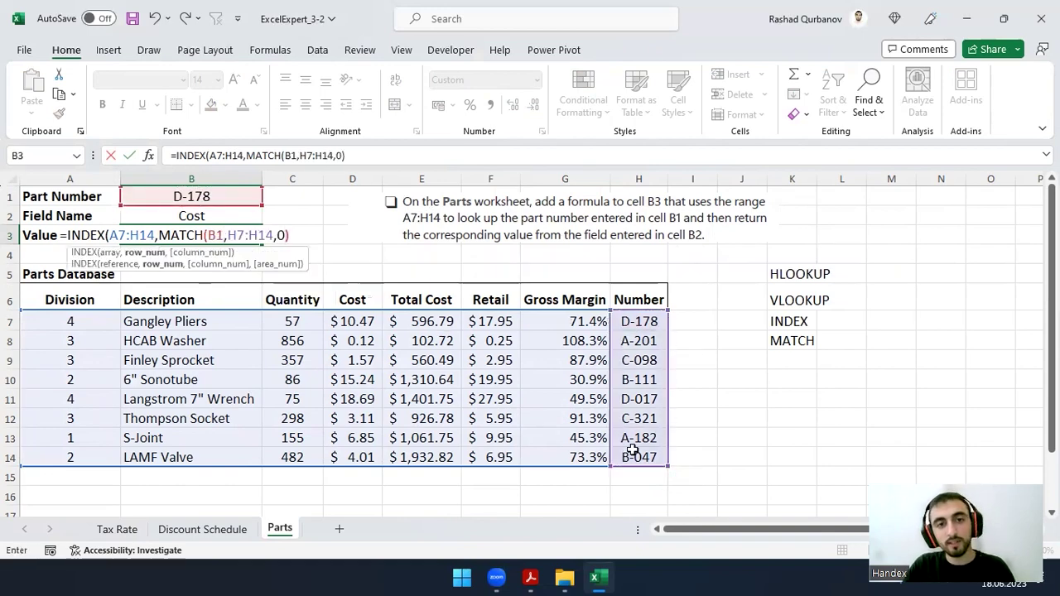
type(",")
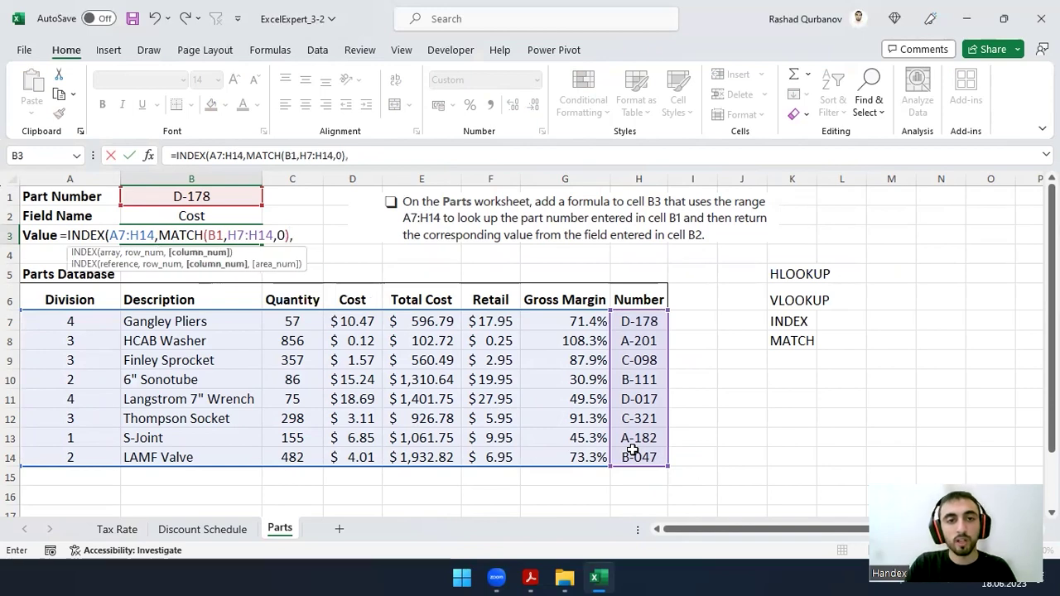
- Add MATCH(B2,A6:H6,0) as the column argument and commit, returning $10.47
left_click_drag(296, 251, 583, 154)
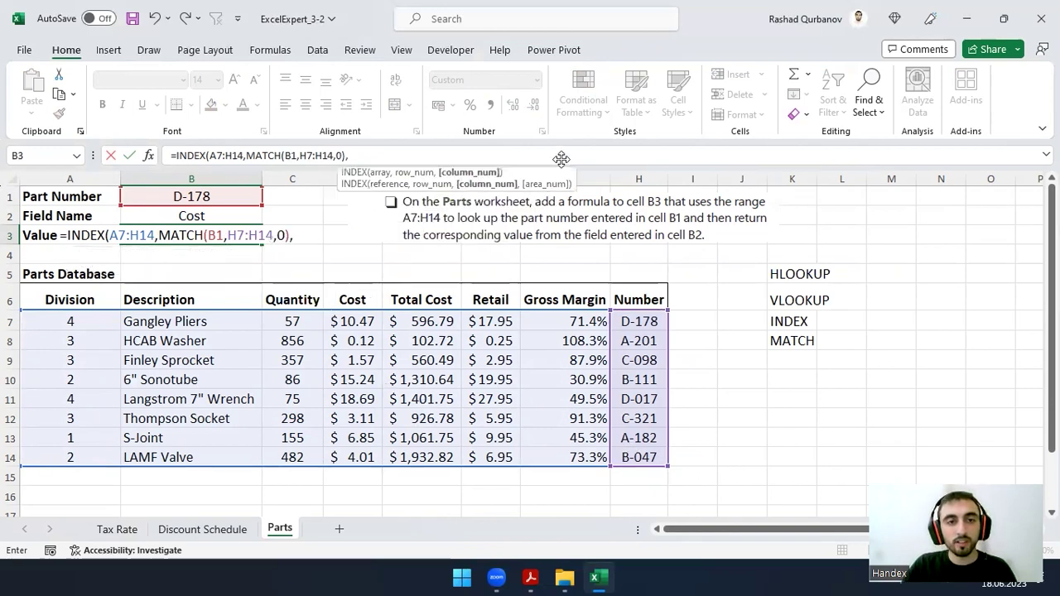
type("ma")
key("Tab")
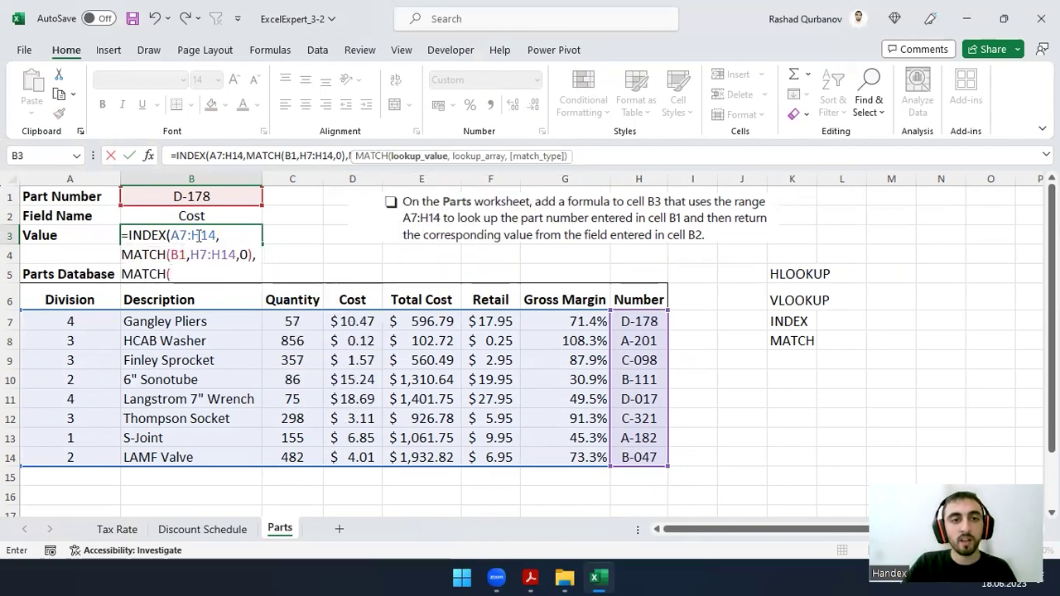
left_click(191, 213)
type(",")
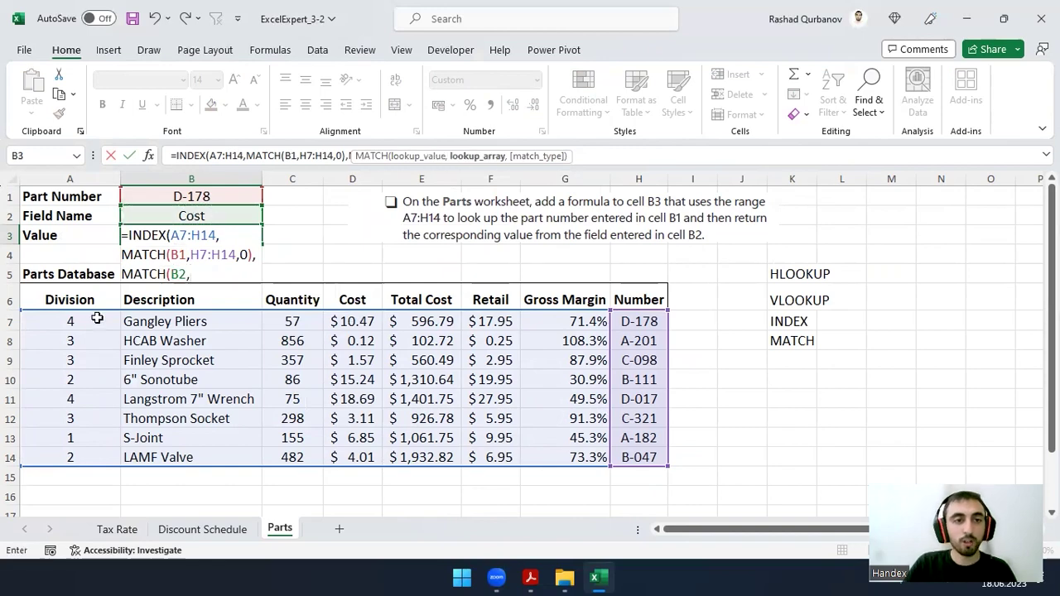
left_click_drag(72, 300, 621, 298)
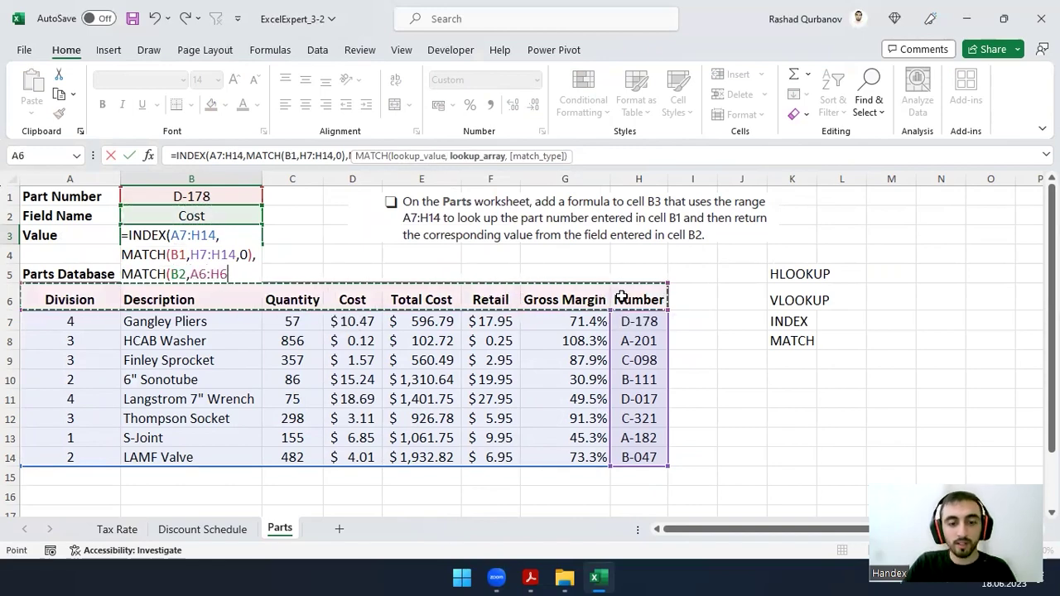
type(",0")
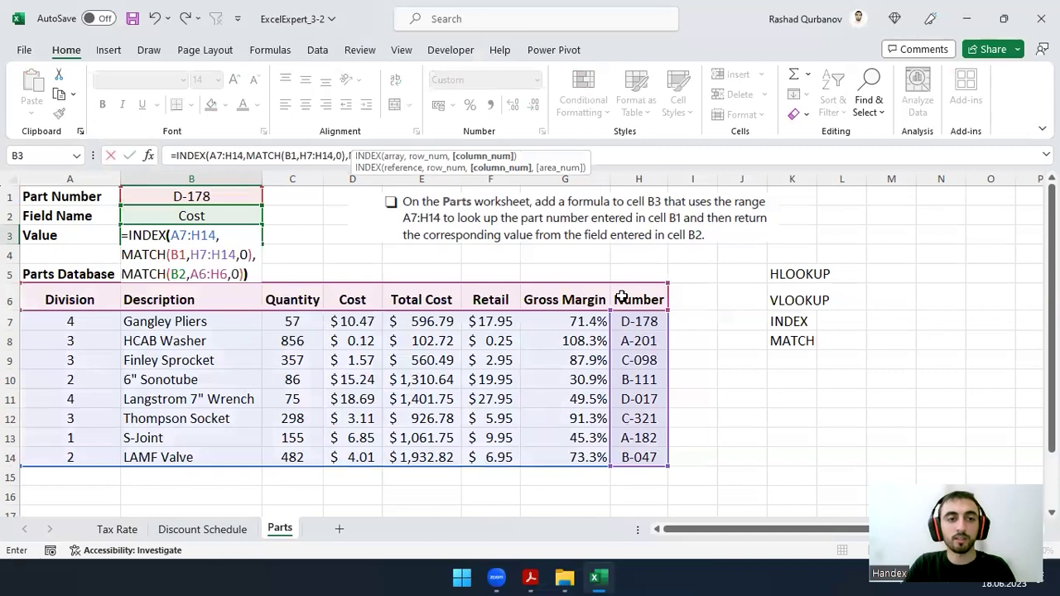
type(")")
key("Return")
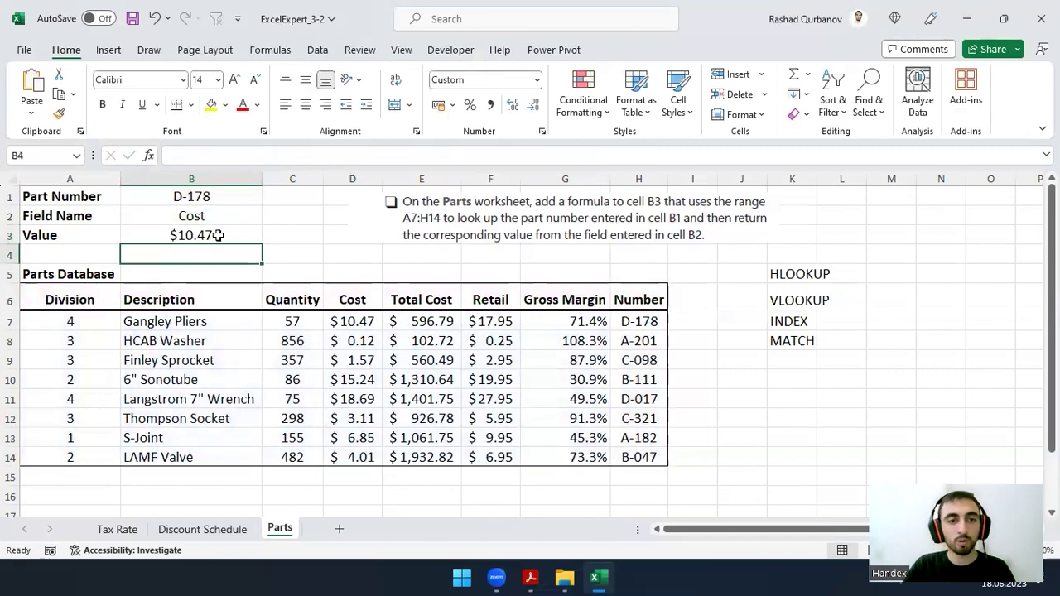
left_click(217, 235)
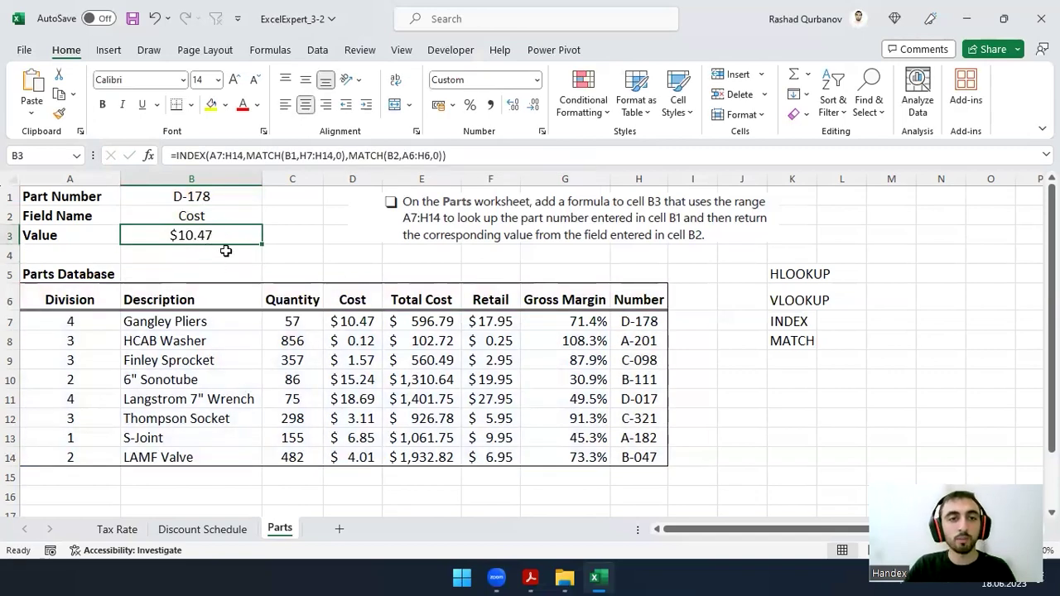
left_click(204, 197)
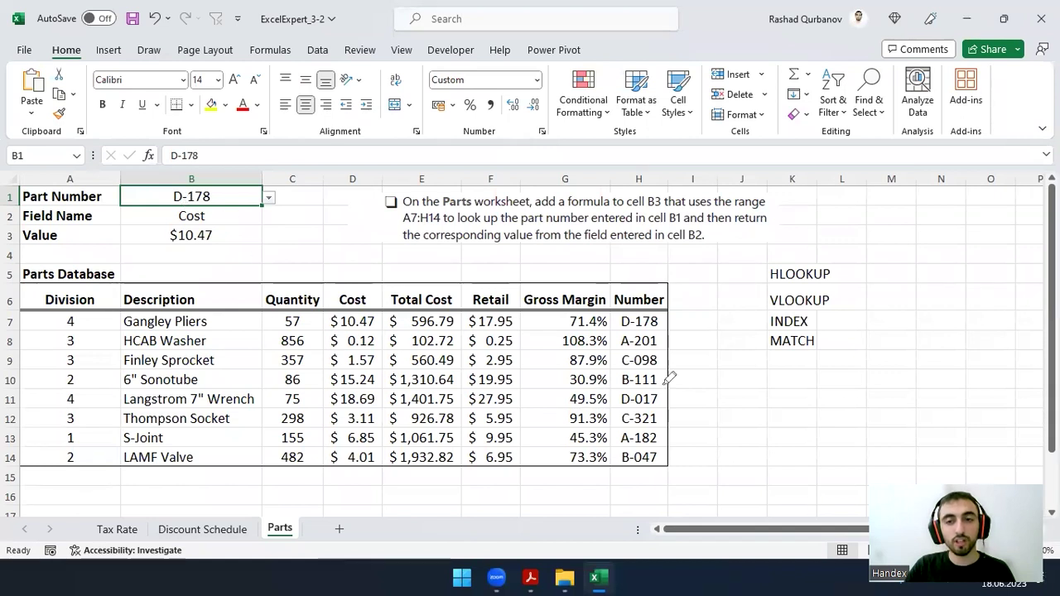
left_click_drag(657, 320, 97, 304)
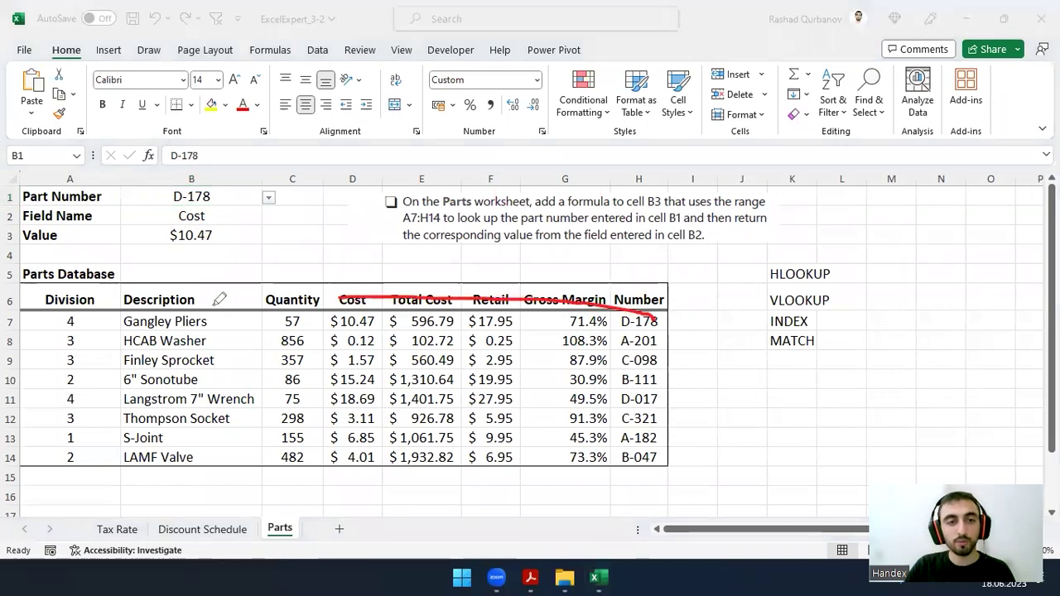
left_click_drag(11, 295, 644, 308)
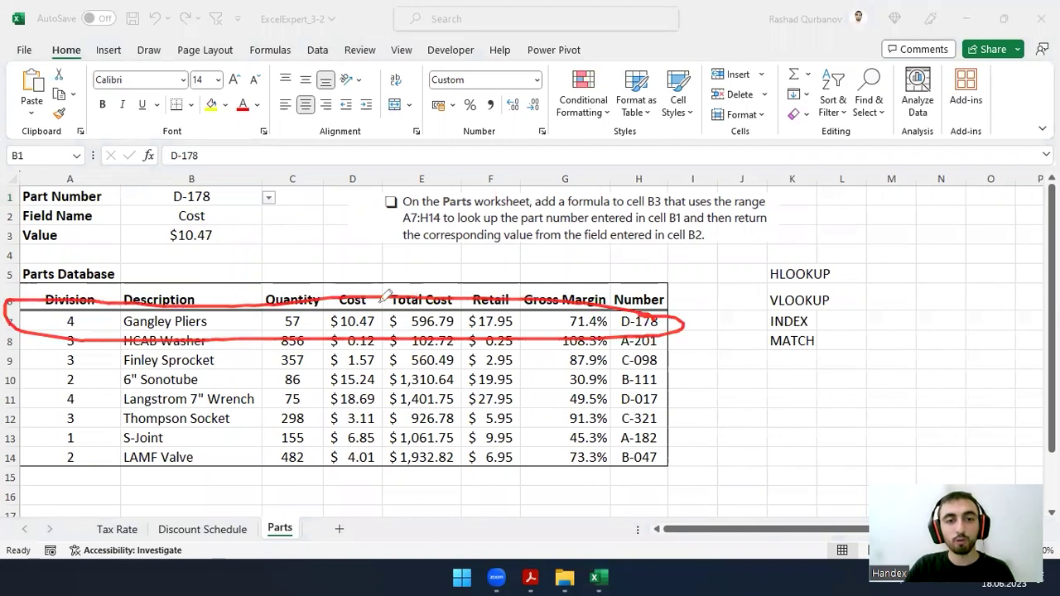
mouse_move(324, 279)
left_mouse_down()
mouse_move(338, 303)
mouse_move(237, 233)
left_mouse_up()
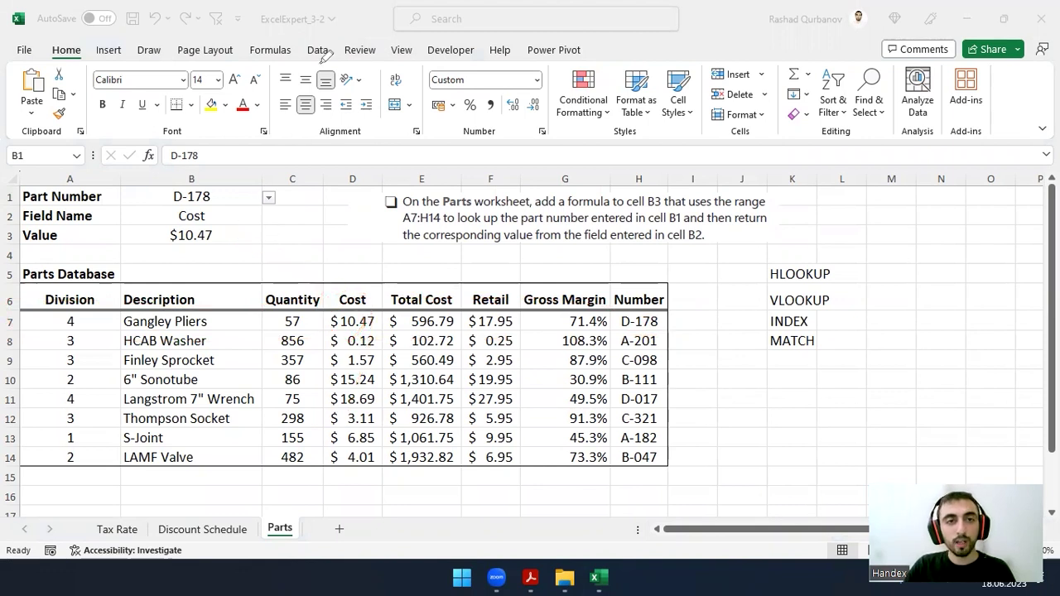
- Set field cell B2 to Description using its validation dropdown
left_click(60, 216)
left_click(224, 198)
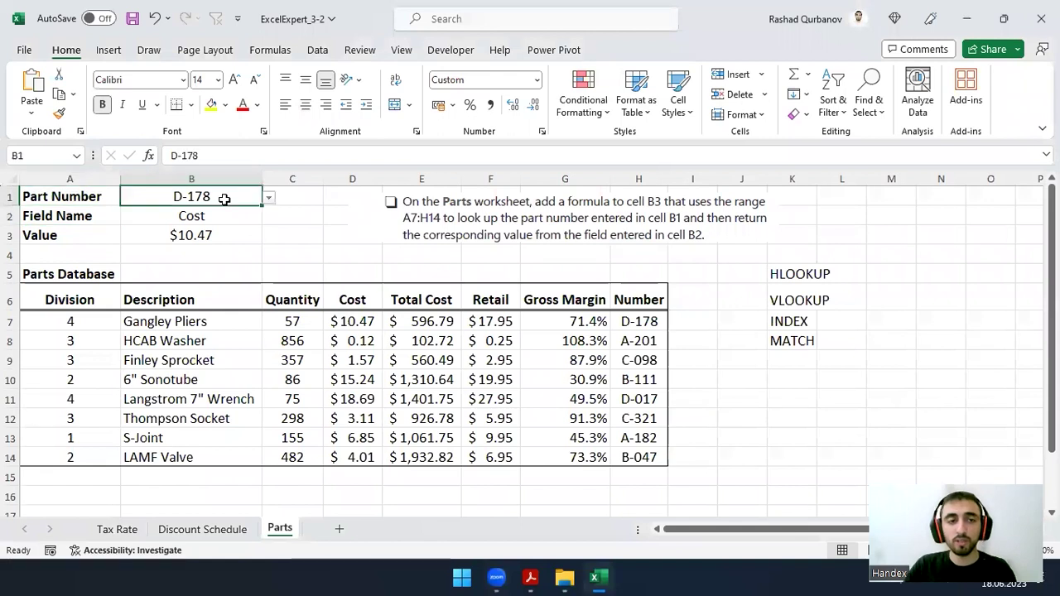
left_click(649, 321)
left_click(158, 300)
left_click(194, 215)
left_click(268, 217)
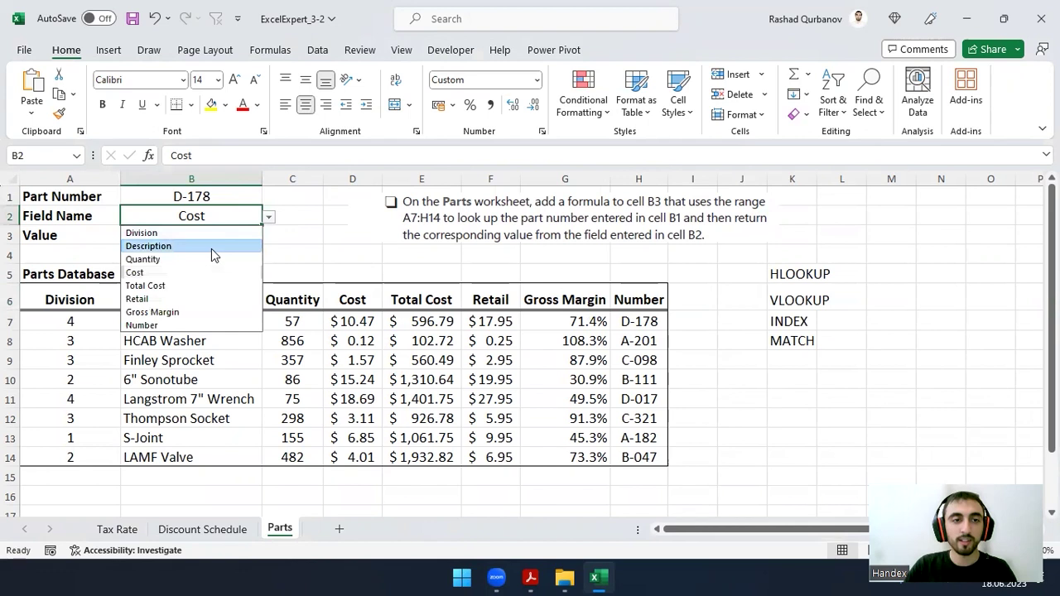
left_click(212, 247)
- Compare B3's returned description against Gangley Pliers and HCAB Washer in the Description column
left_click(183, 323)
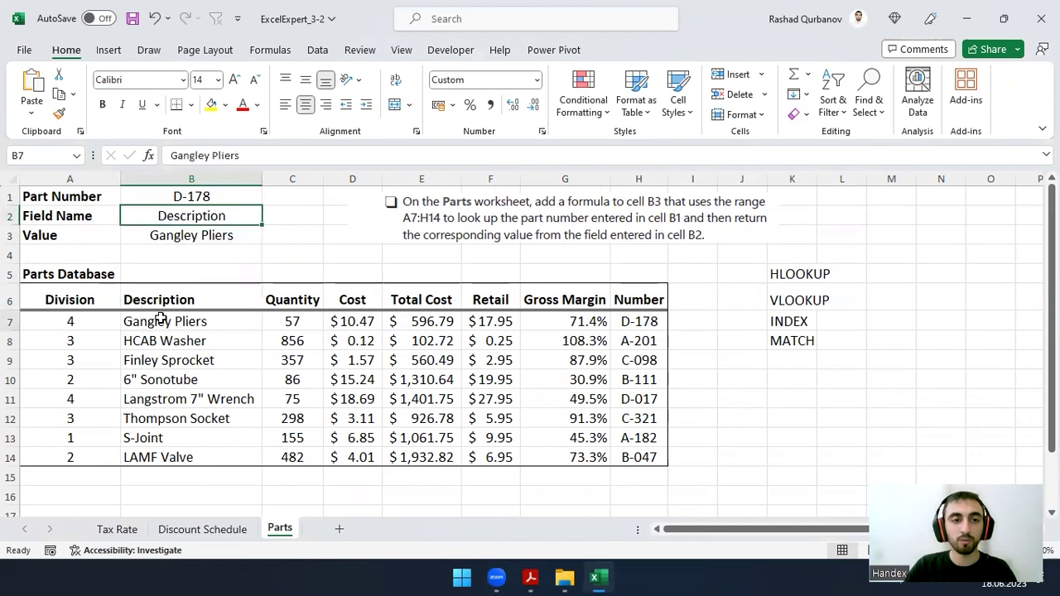
left_click(194, 238)
left_click(203, 338)
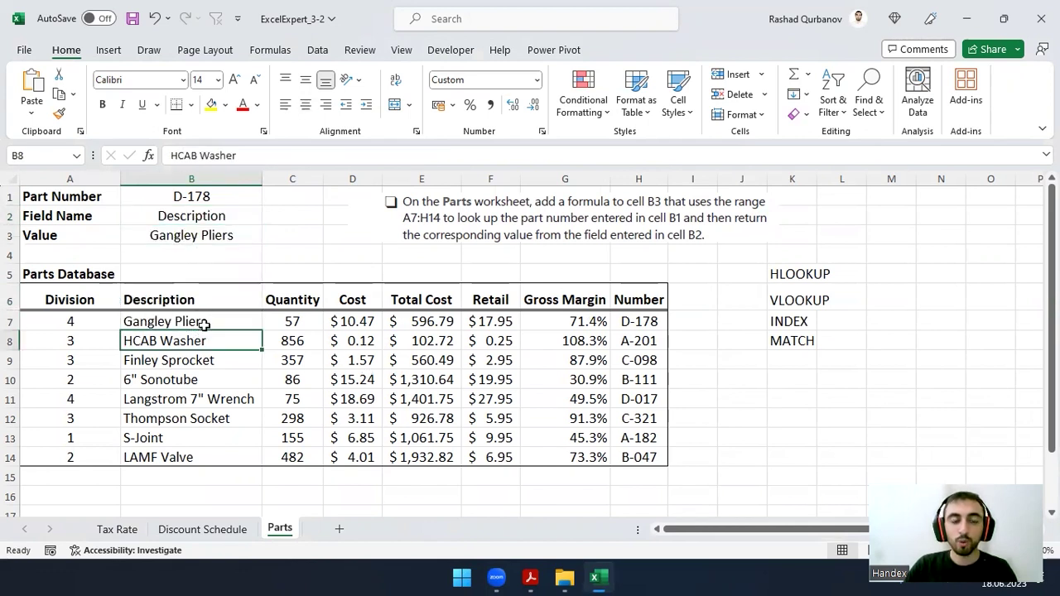
left_click(191, 318)
left_click(195, 302)
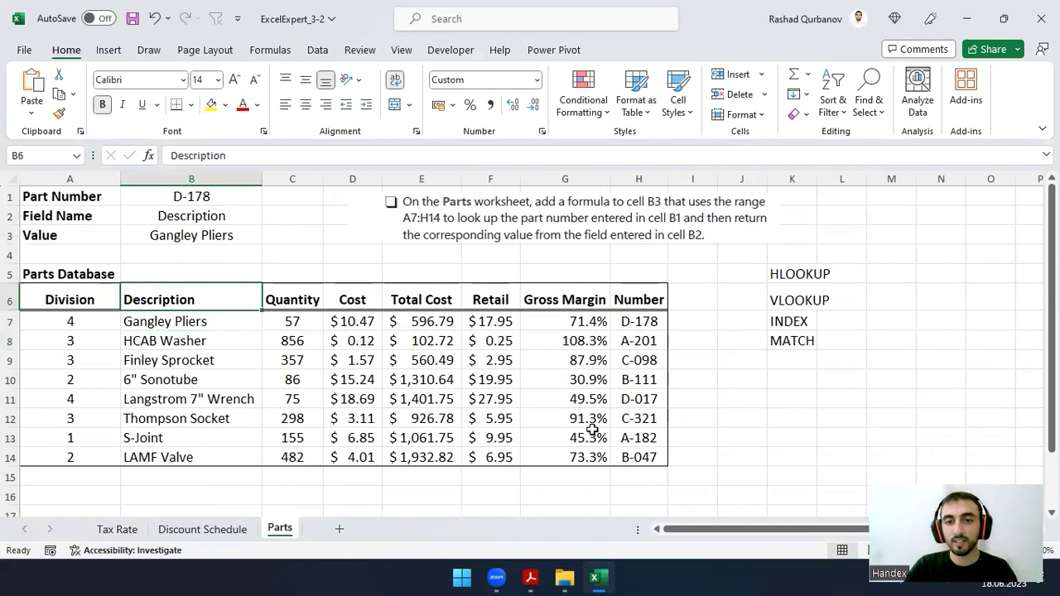
- Pick part A-182 in B1's dropdown and confirm B3 matches S-Joint in B13
left_click(644, 436)
left_click_drag(249, 199, 265, 205)
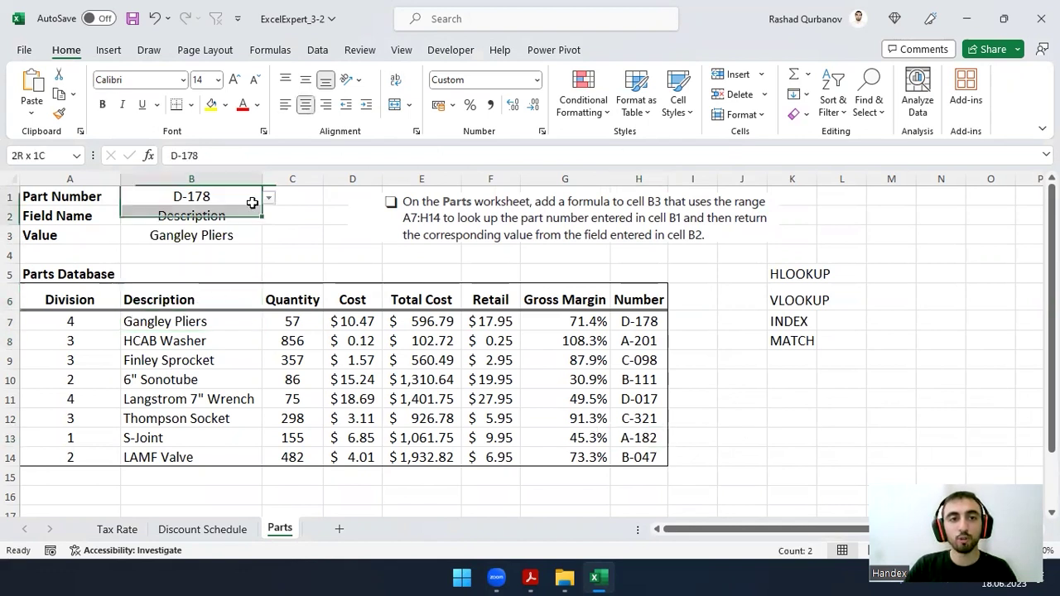
left_click(267, 200)
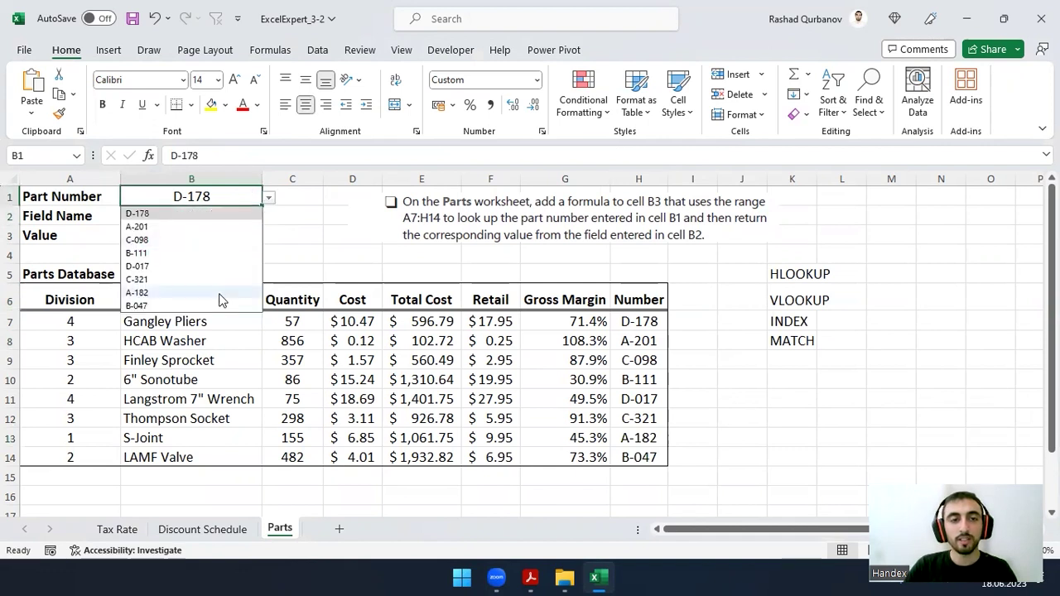
left_click(166, 293)
left_click(165, 437)
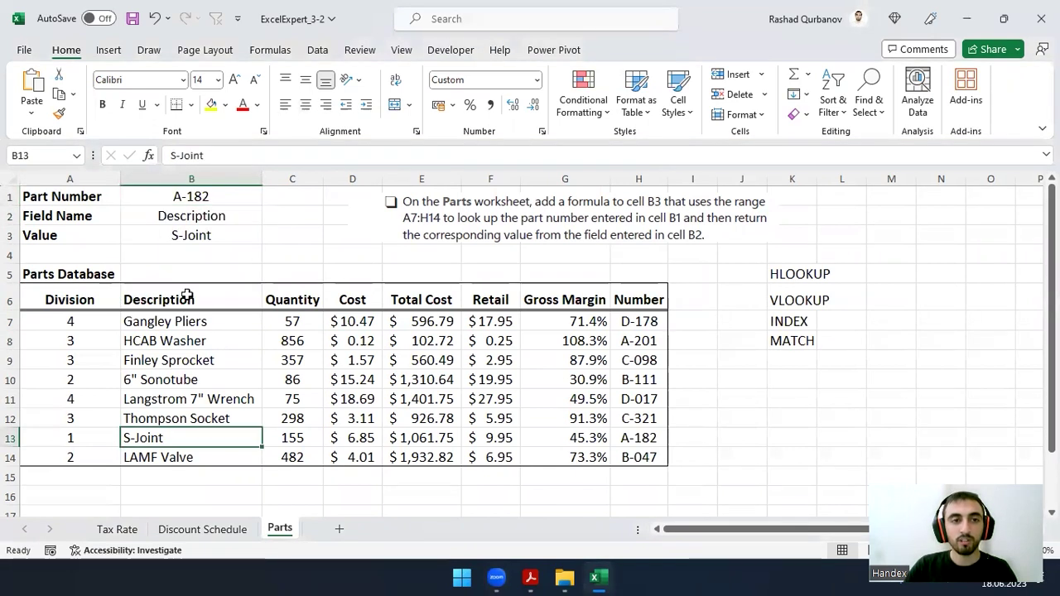
left_click(203, 236)
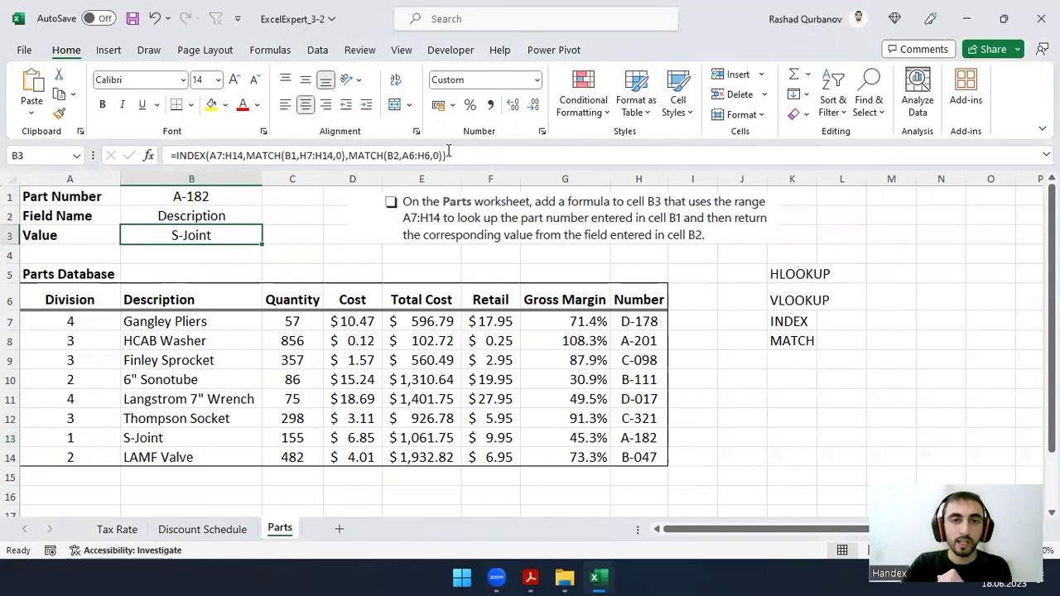
left_click_drag(446, 155, 186, 142)
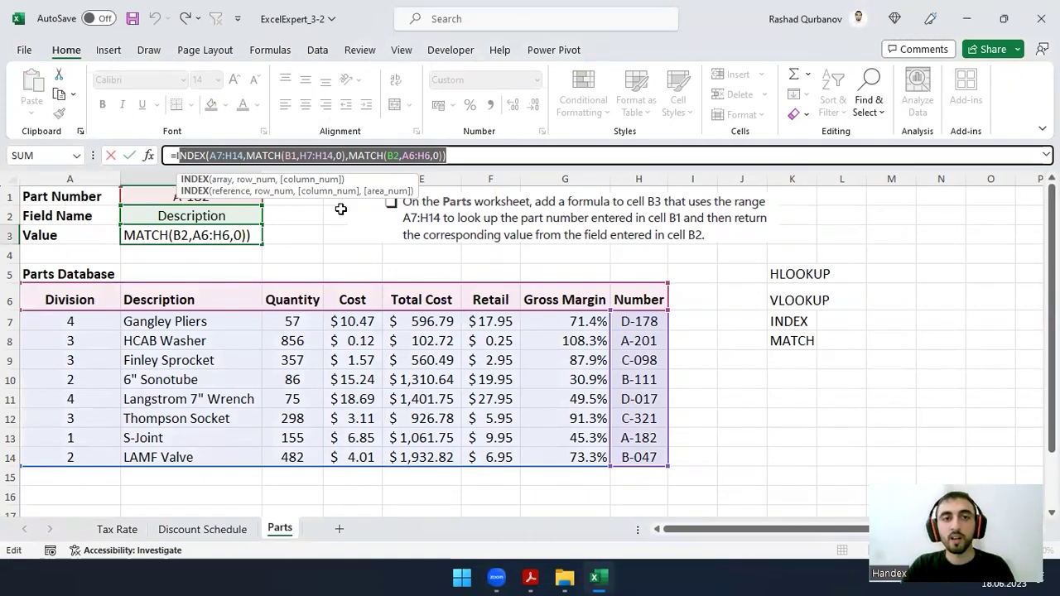
key("ctrl+Return")
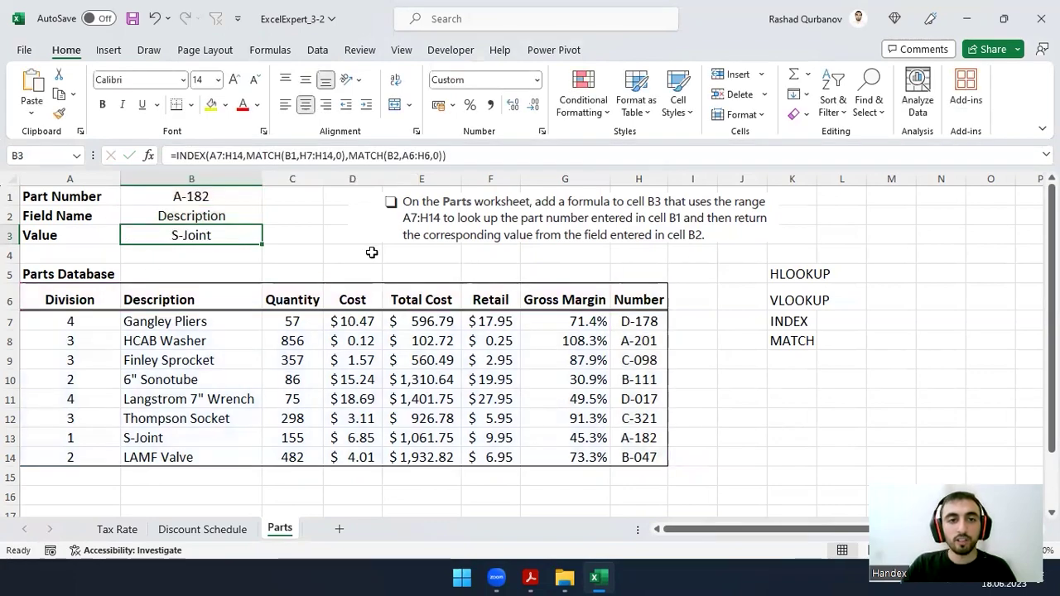
left_click(372, 252)
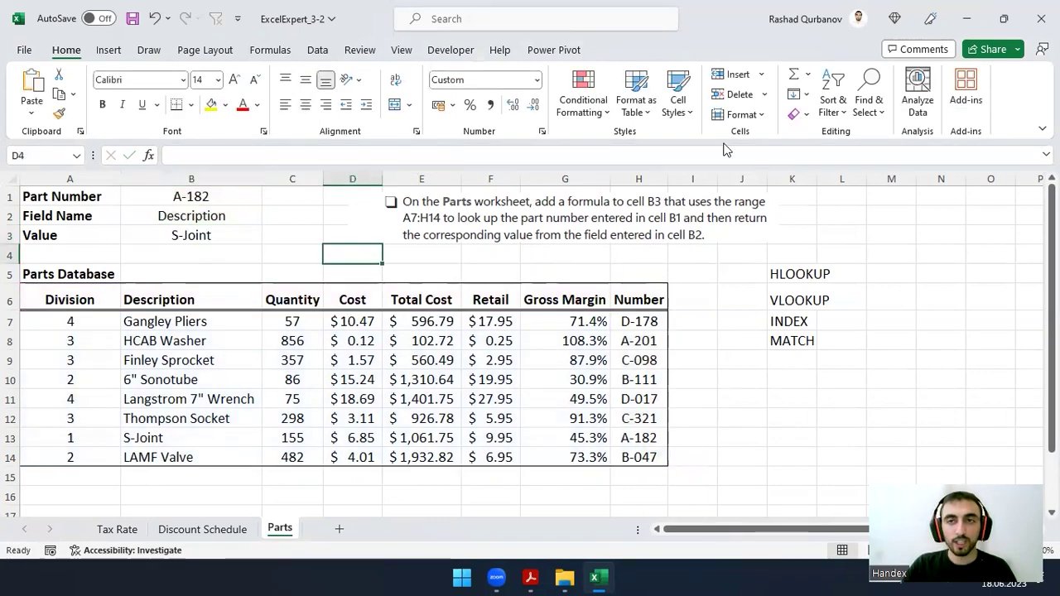